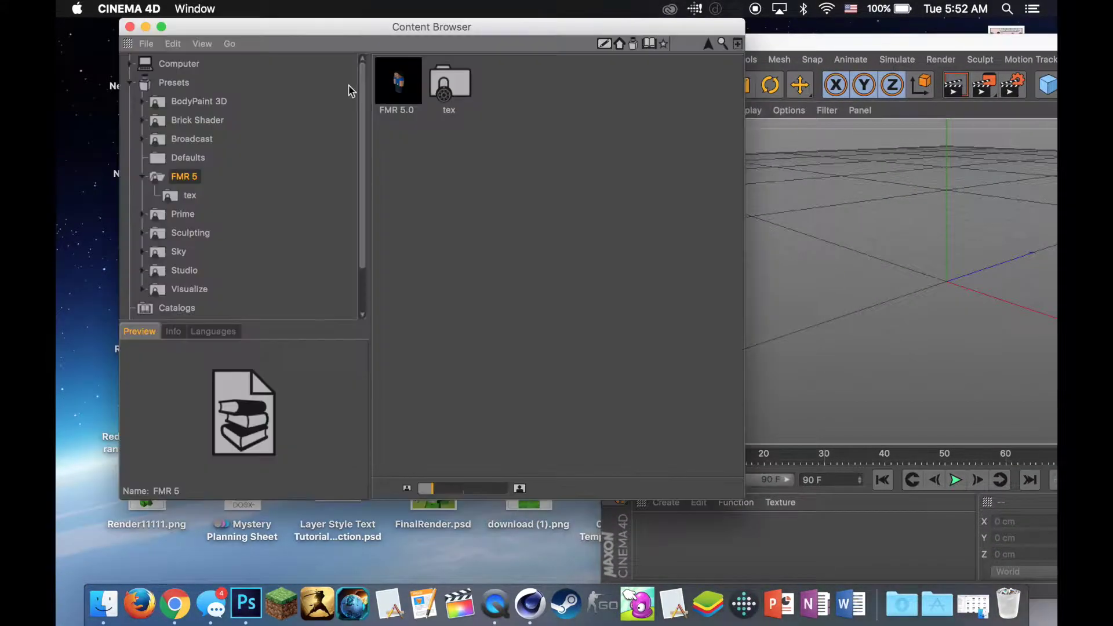
Step: Load the FMR 5.0 Minecraft character preset from the Content Browser into the scene
double_click(398, 81)
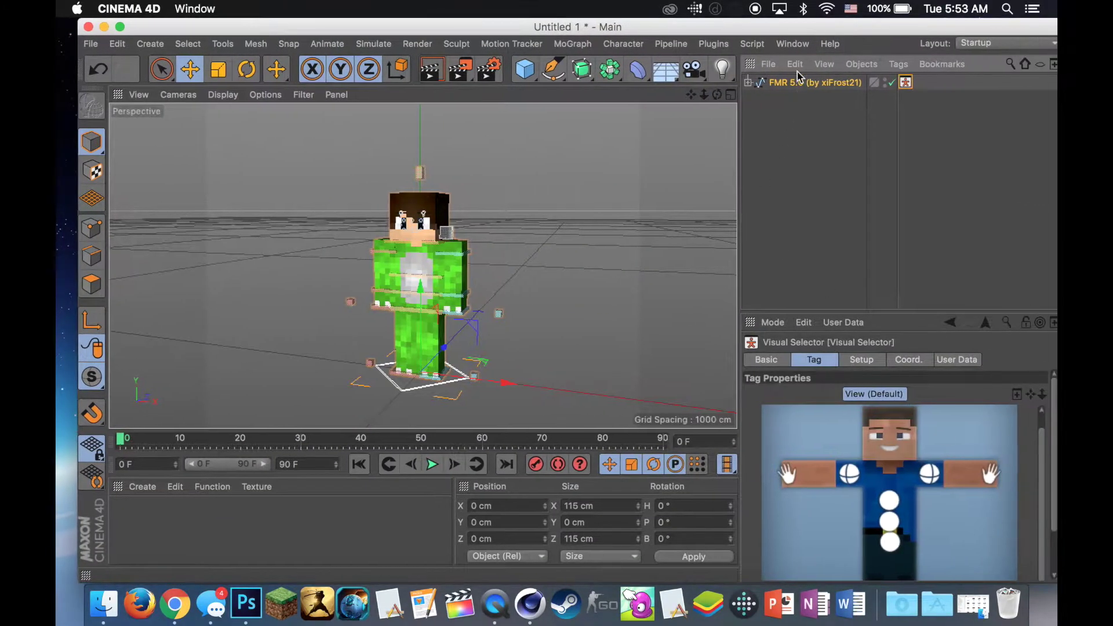
Step: Select the FMR 5.0 rig and set its Tools option Sword Left to Diamond
click(800, 82)
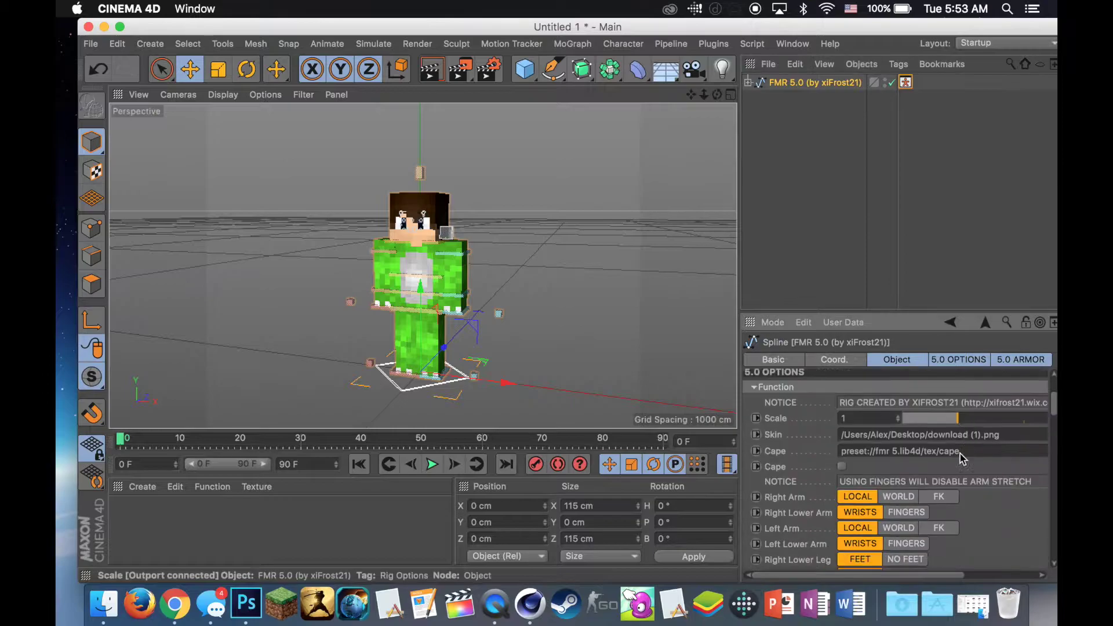
scroll(960, 454, down, 5)
scroll(960, 453, down, 5)
scroll(957, 455, down, 5)
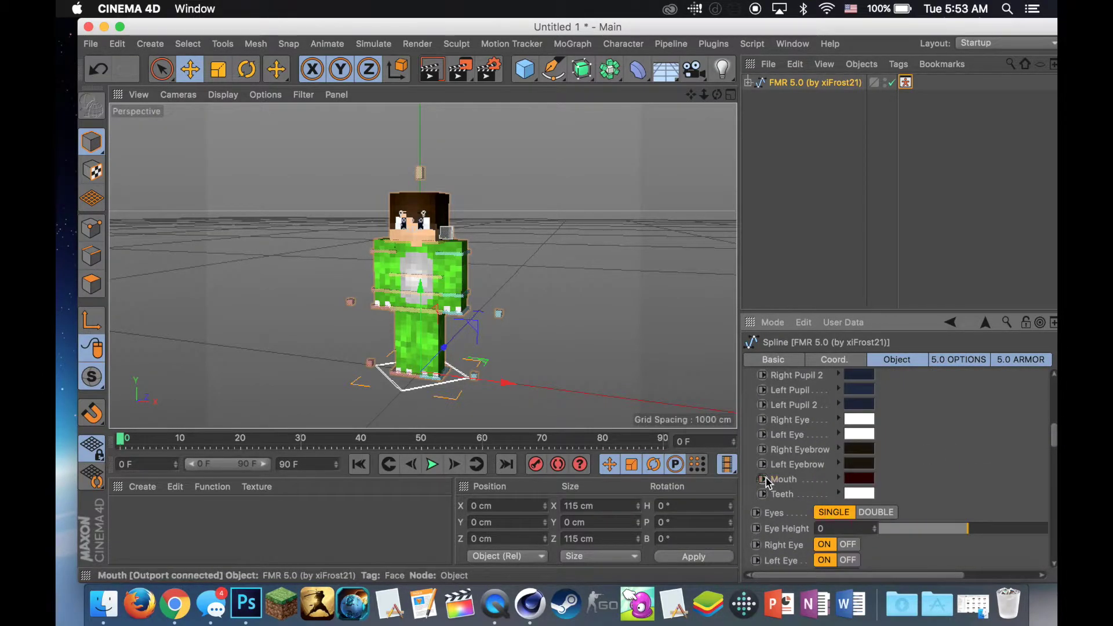
scroll(840, 483, down, 5)
scroll(983, 489, down, 5)
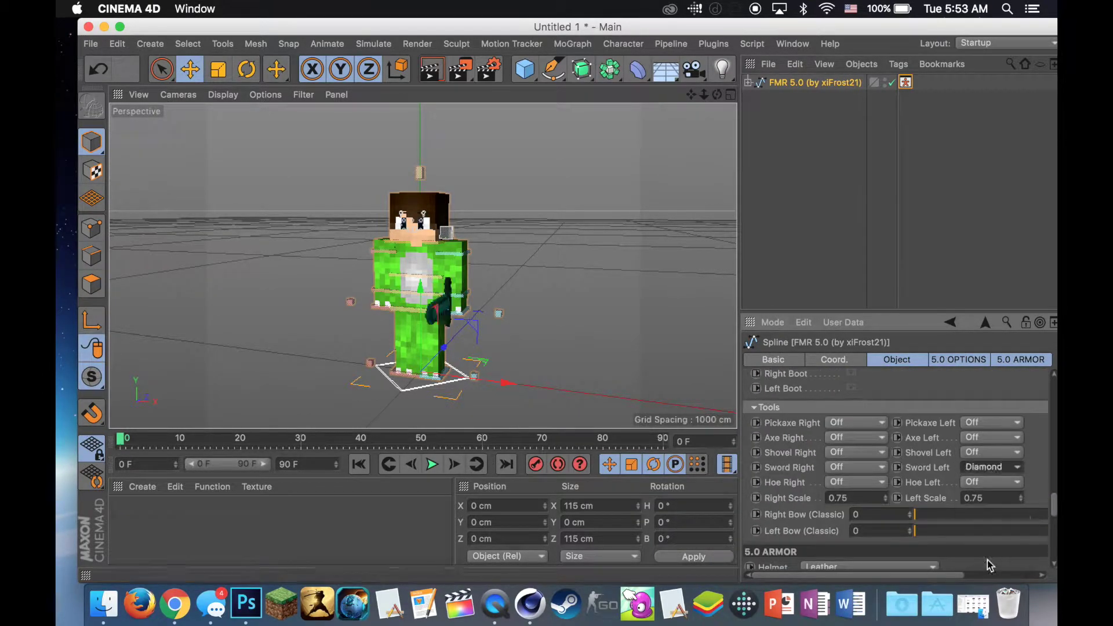
drag(717, 94, 731, 99)
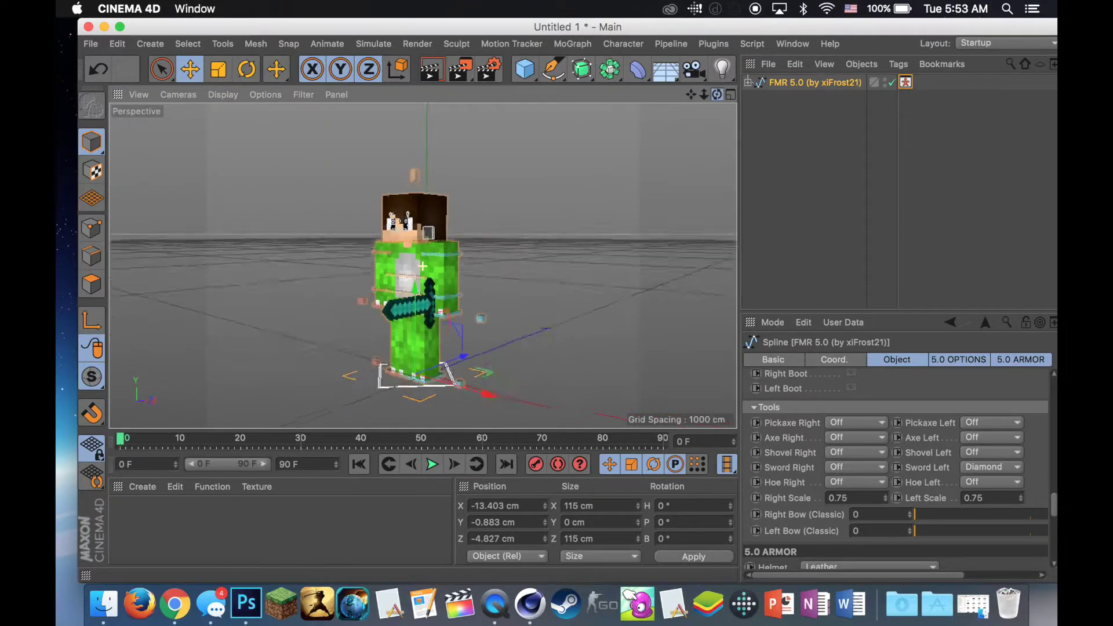
Step: Rotate the arm controller so the character swings its sword
click(456, 297)
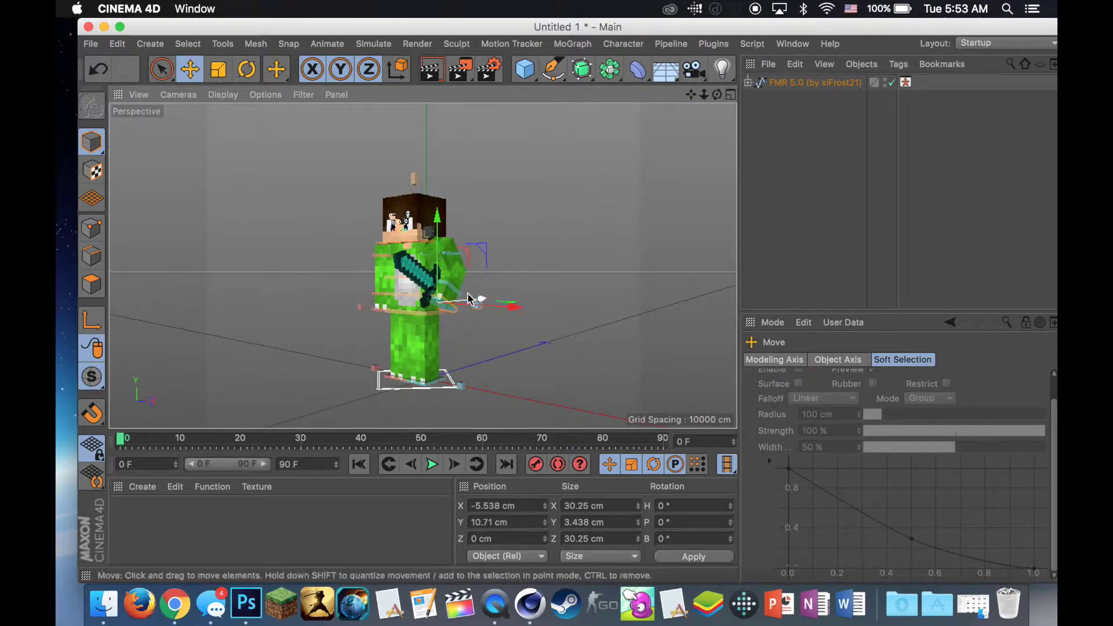
key(r)
drag(458, 261, 412, 248)
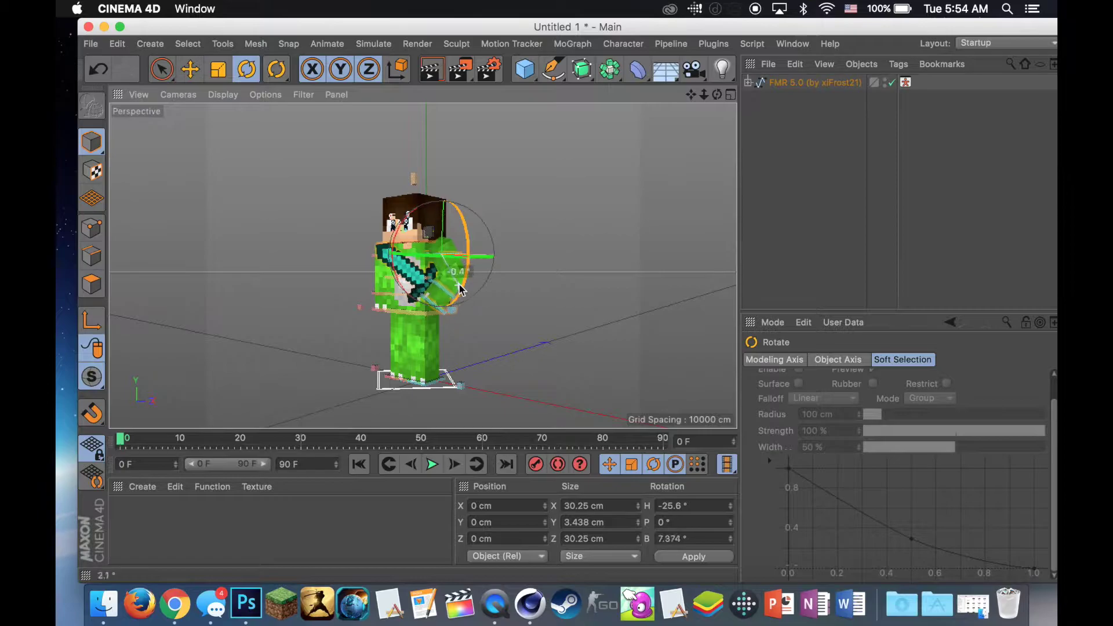
click(698, 148)
drag(717, 95, 725, 98)
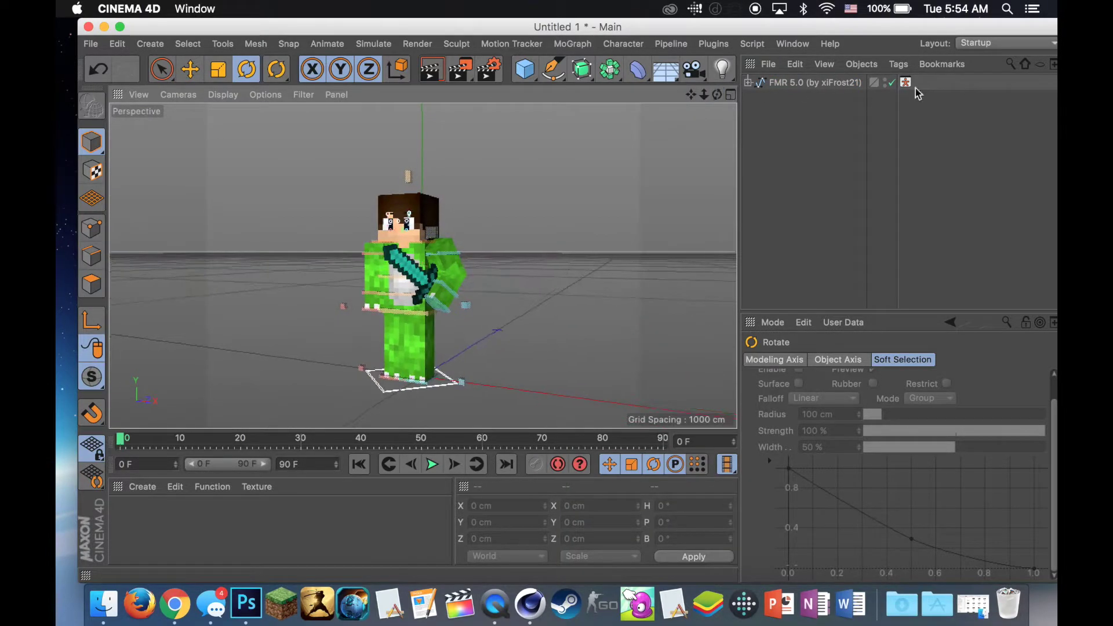
key(super+z)
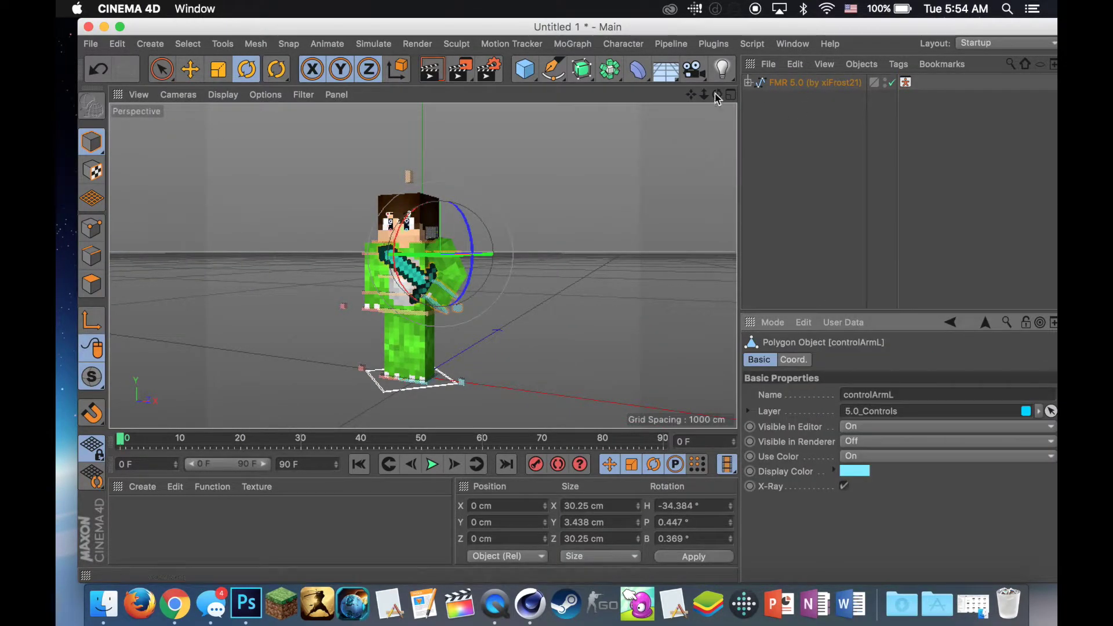
drag(717, 99, 747, 110)
Step: Move the body controllers about 2.66 cm, 13 cm up and 11 cm sideways
click(905, 82)
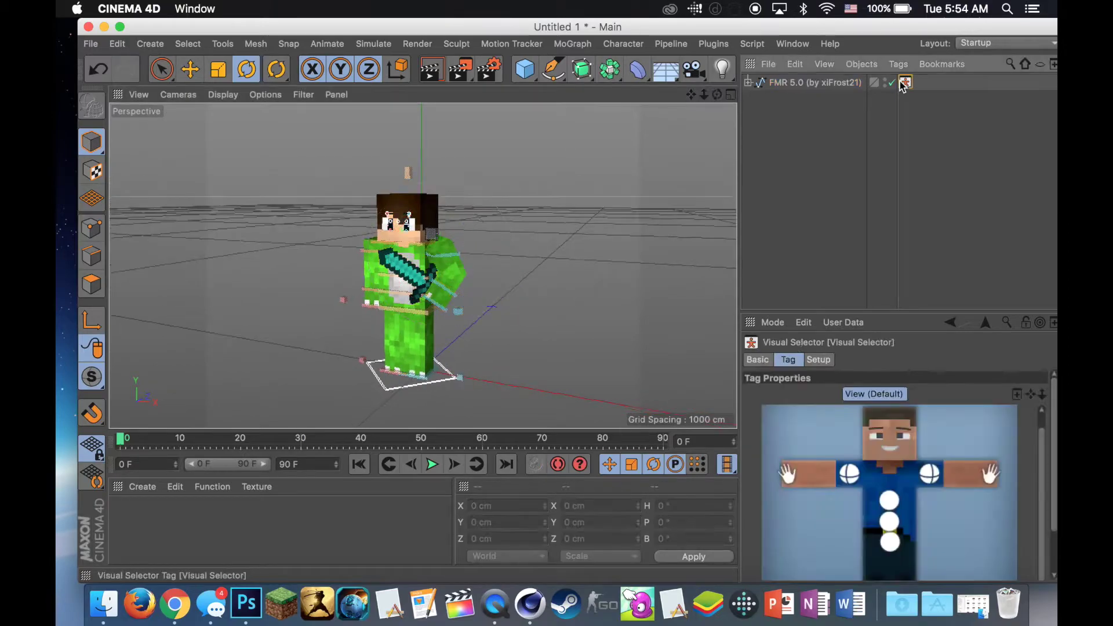
key(e)
drag(381, 252, 381, 244)
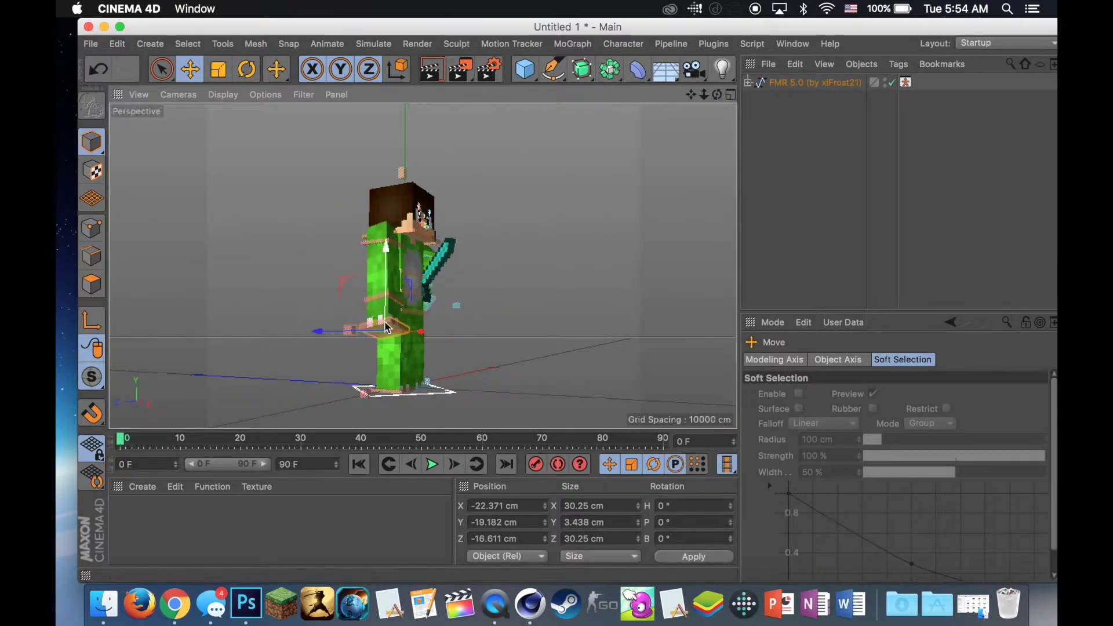
drag(386, 328, 372, 283)
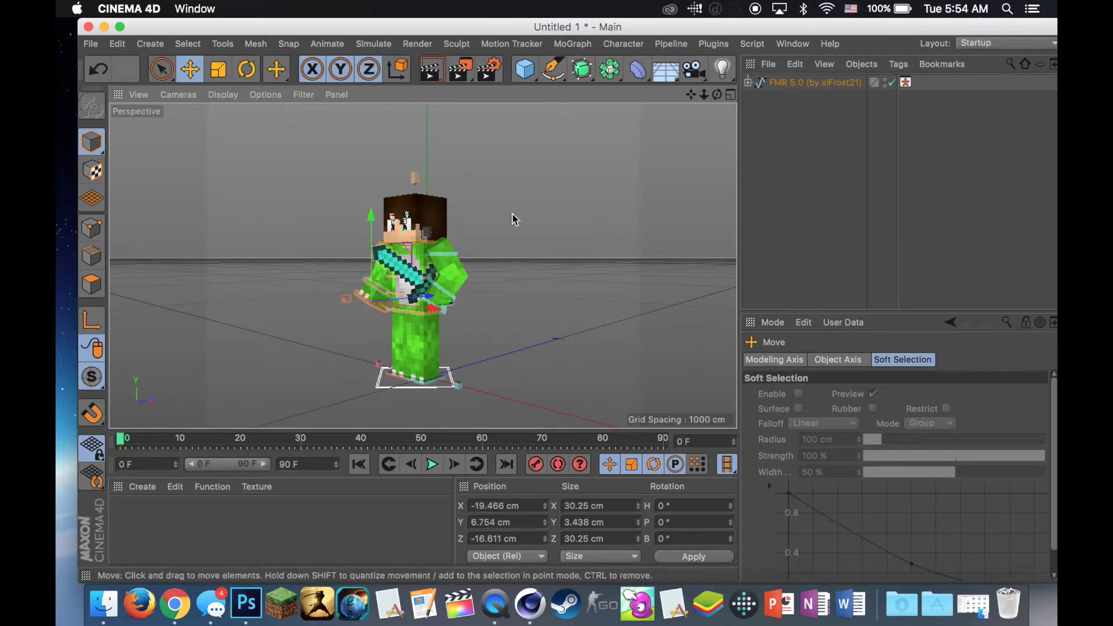
click(905, 83)
click(897, 545)
key(e)
drag(405, 313, 436, 311)
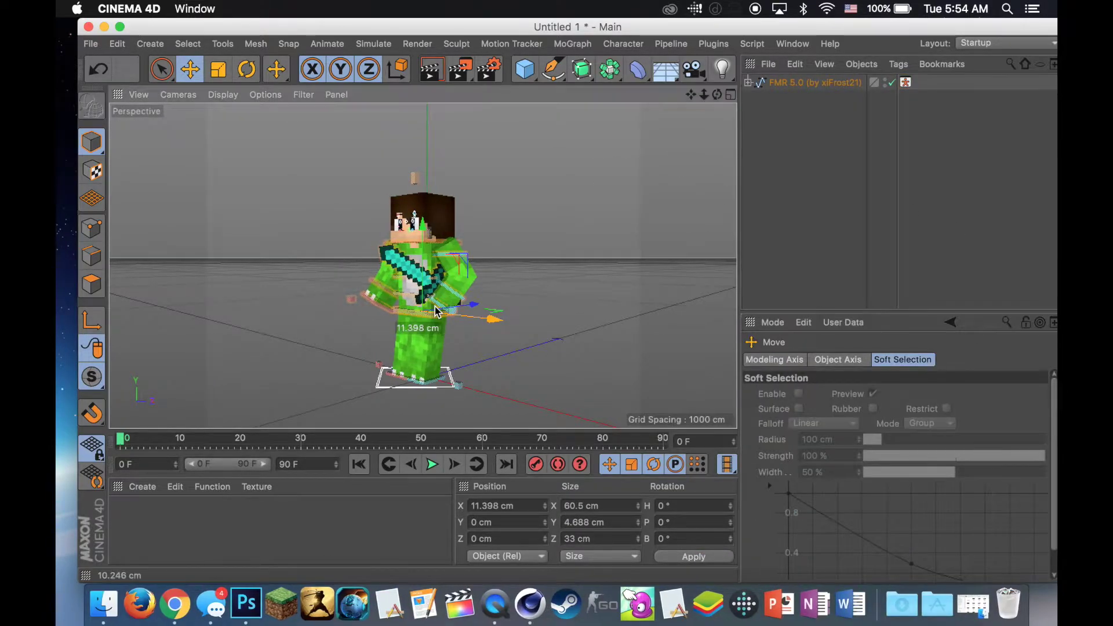
Step: Reposition both foot controllers and check the stance from above and front
click(905, 83)
click(927, 557)
key(e)
mouse_move(423, 380)
mouse_down()
mouse_move(434, 379)
mouse_move(393, 397)
mouse_up()
scroll(426, 374, up, 3)
click(905, 82)
click(905, 556)
key(e)
drag(698, 114, 363, 359)
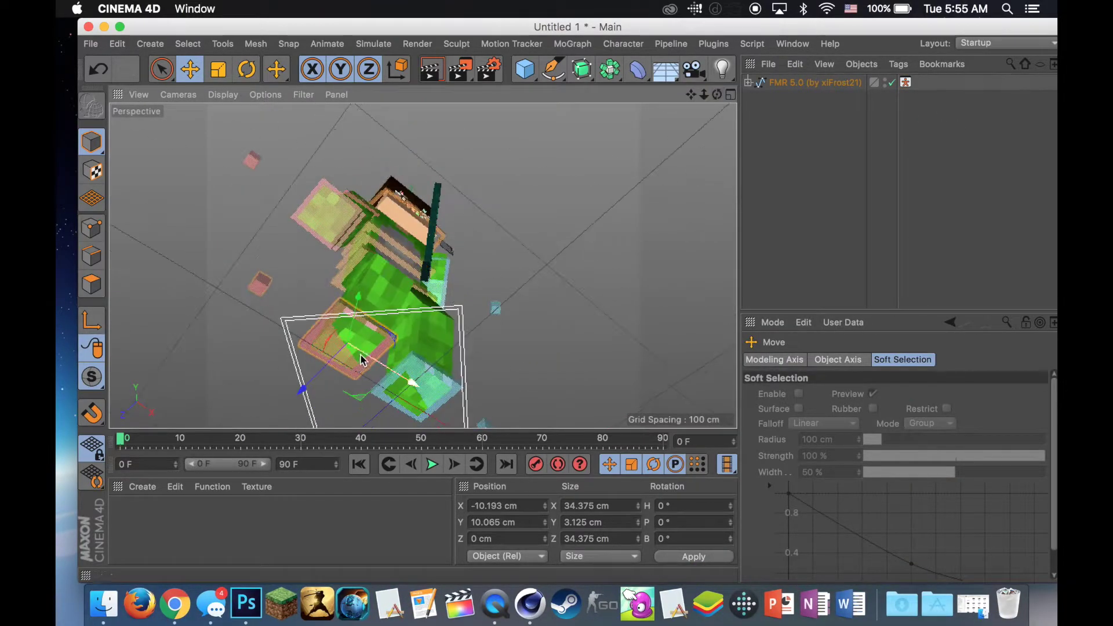
drag(717, 95, 703, 94)
Step: Render the posed character and save the render as a PNG on the Desktop
click(471, 77)
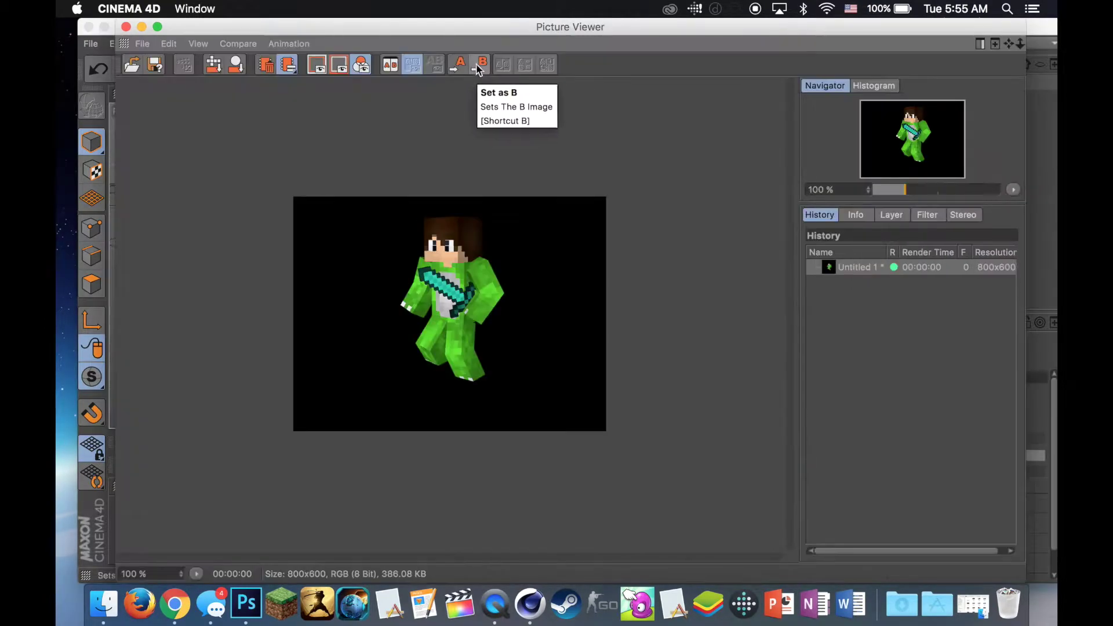
click(155, 64)
click(224, 339)
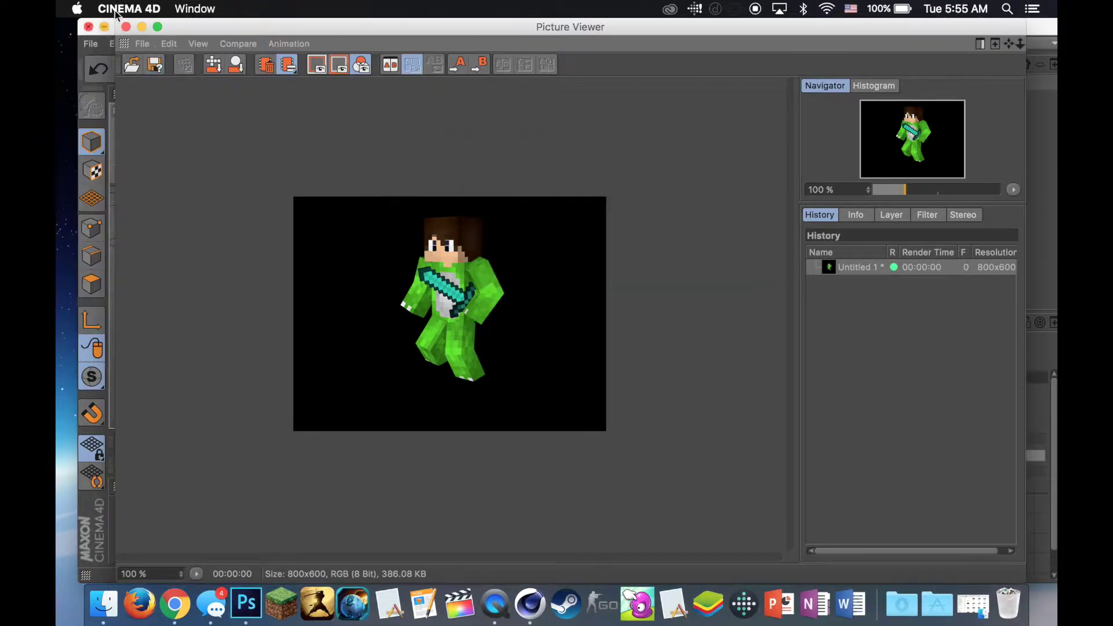
click(154, 64)
click(192, 65)
click(157, 228)
key(Return)
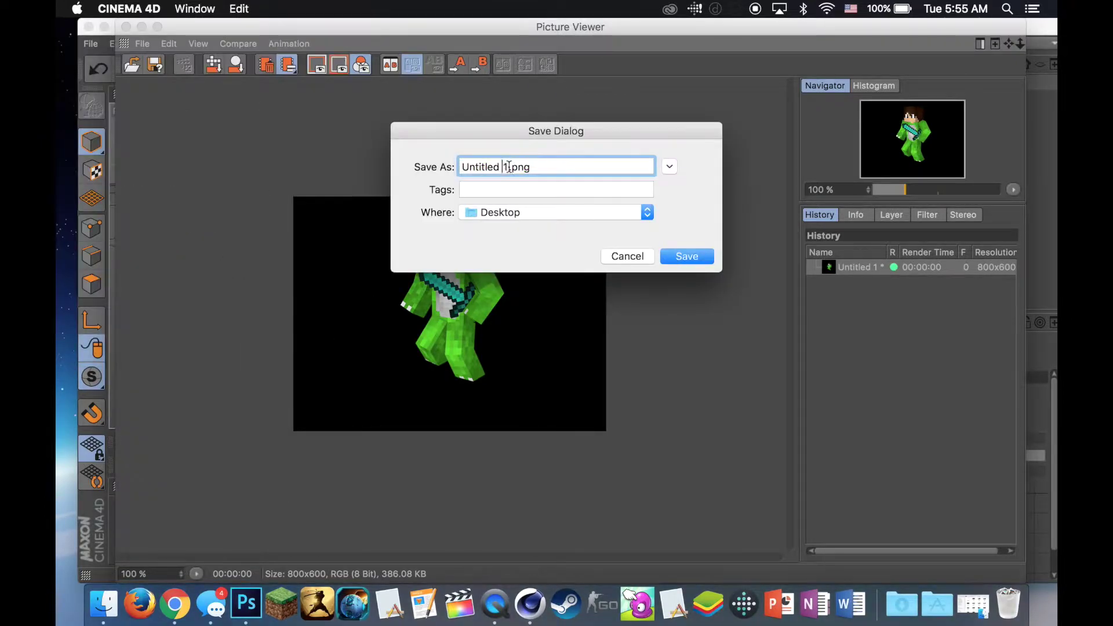
key(Return)
Step: In Photoshop, create a new 800×1000 document named MinecraftDDRender
click(126, 26)
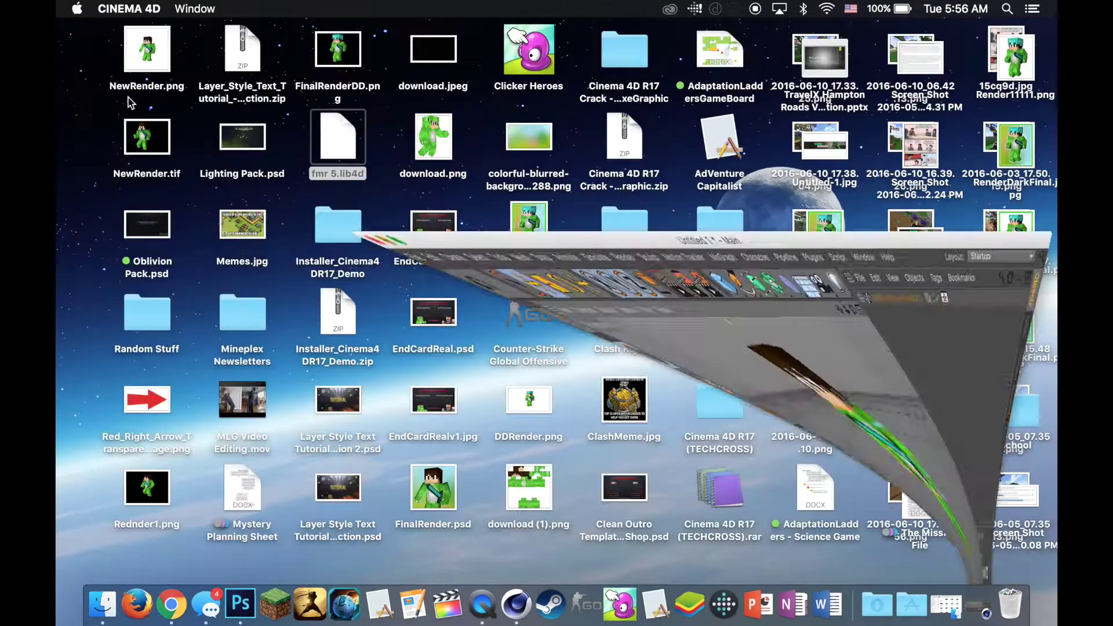
click(247, 602)
click(386, 241)
text(MinecraftDDRender)
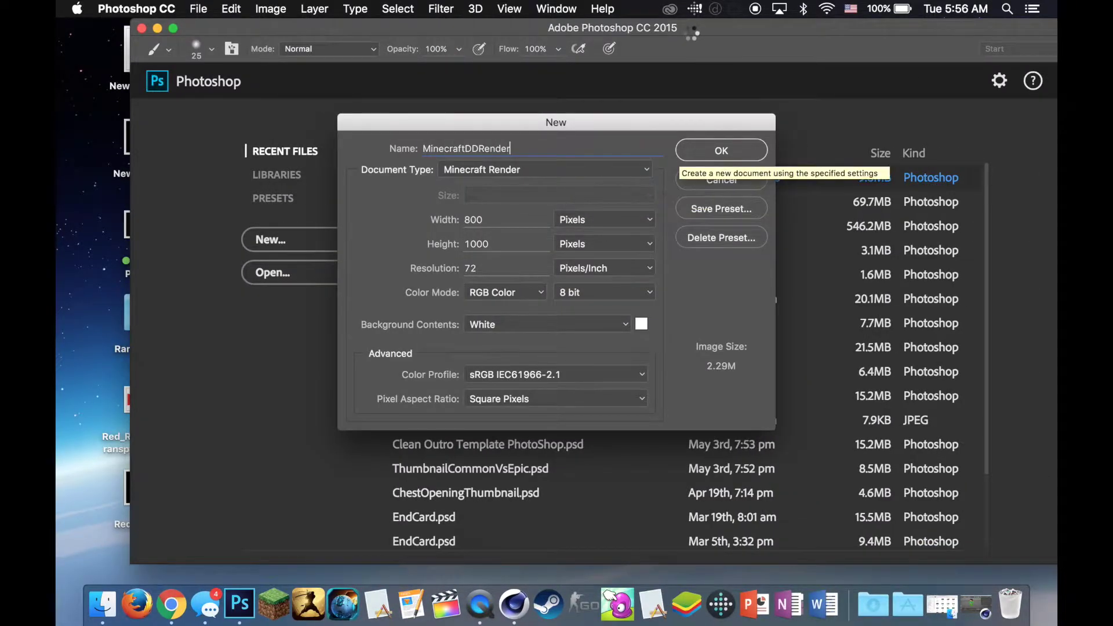
key(Return)
Step: Drag landscape screenshots from the shader screenshot folder into the document
click(104, 602)
scroll(525, 254, down, 5)
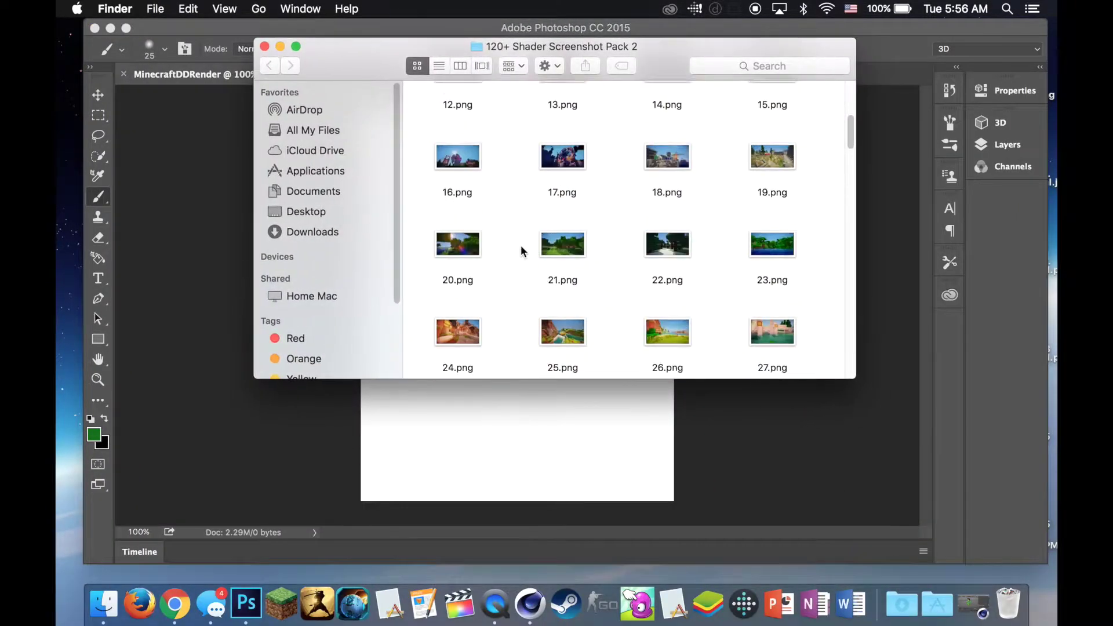
scroll(524, 253, down, 4)
scroll(524, 254, down, 5)
scroll(525, 253, down, 3)
scroll(525, 253, down, 2)
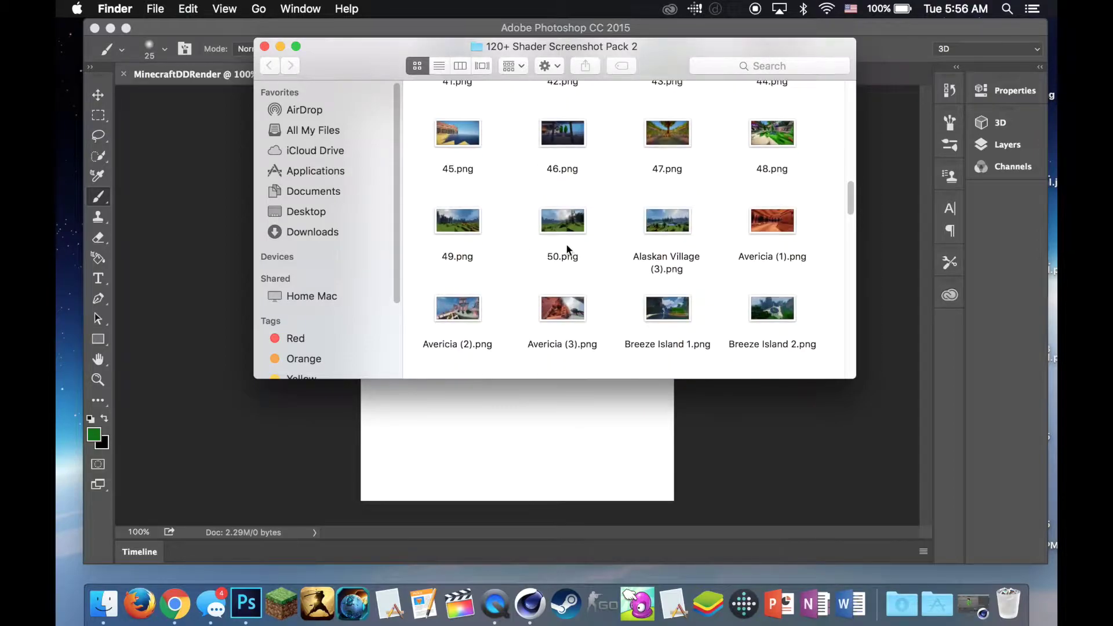
drag(569, 251, 434, 103)
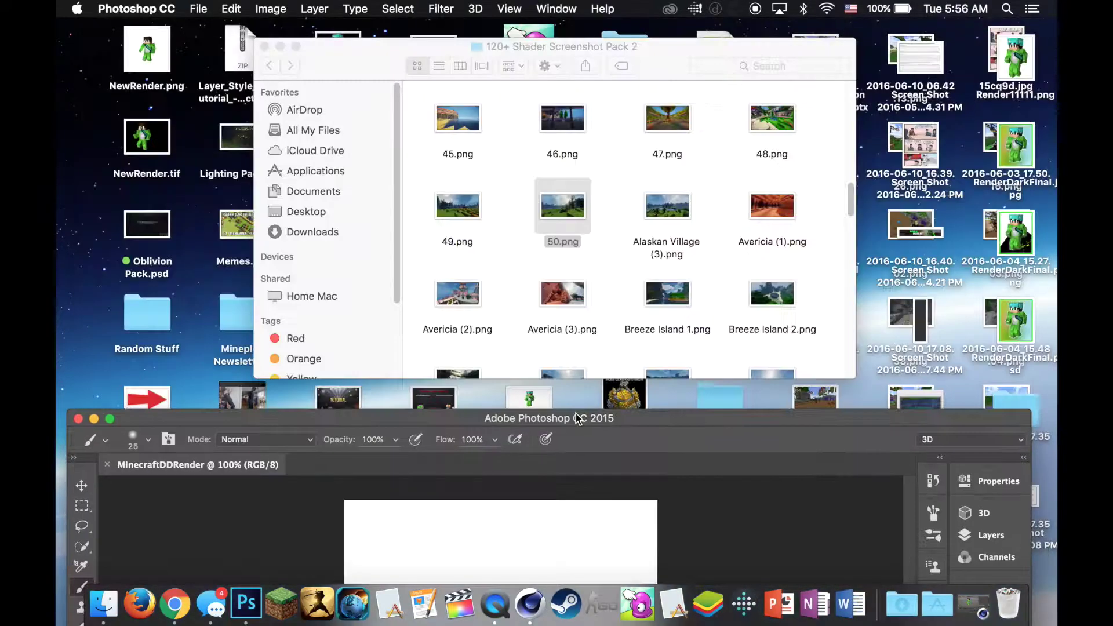
click(642, 222)
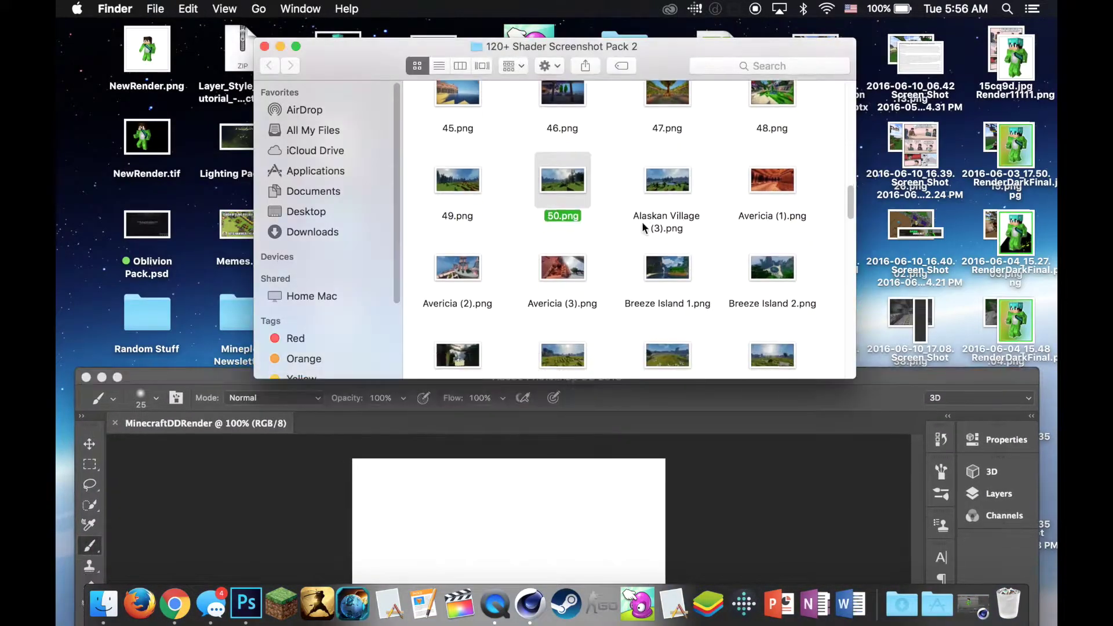
scroll(644, 227, down, 5)
drag(768, 183, 578, 499)
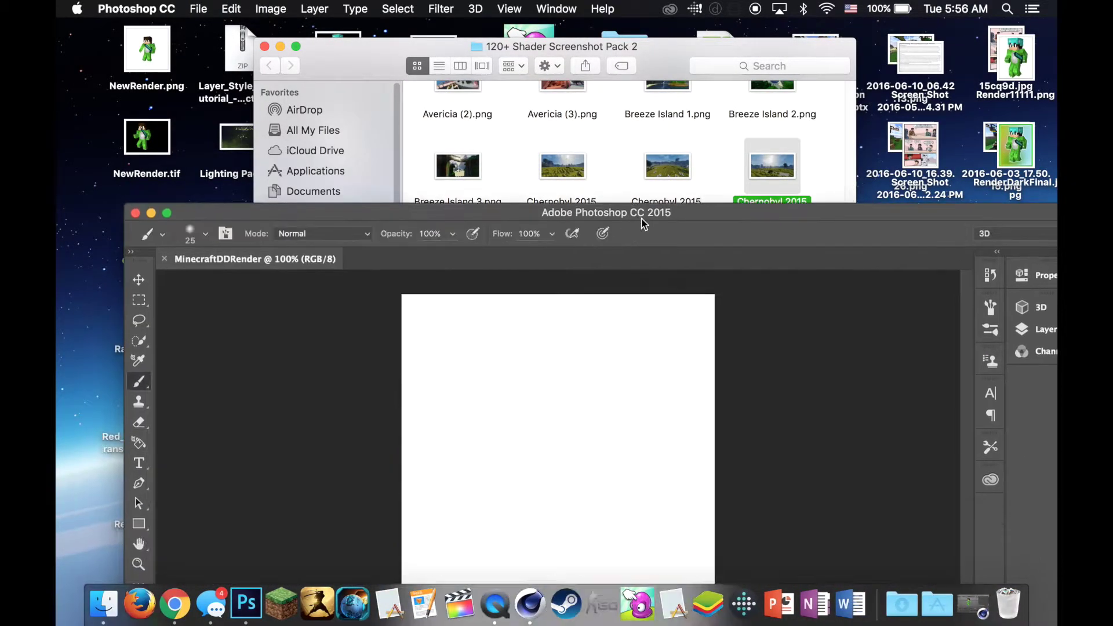
Step: Place Survival Games (1).png and stretch it to cover the whole canvas
scroll(726, 122, down, 10)
scroll(726, 122, down, 10)
scroll(726, 122, down, 5)
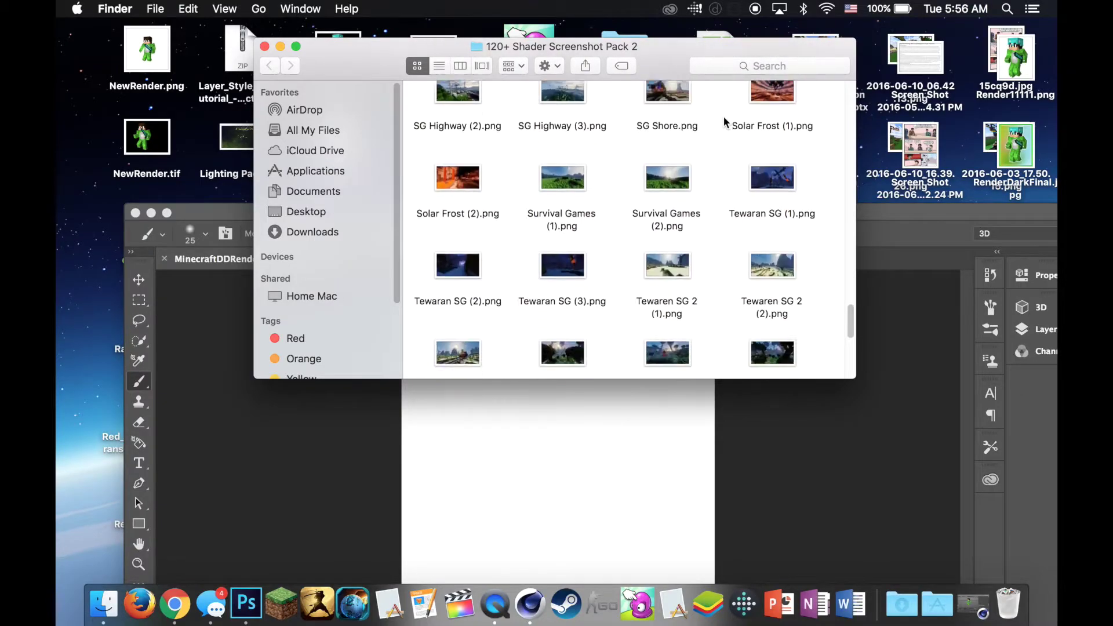
drag(562, 152, 558, 487)
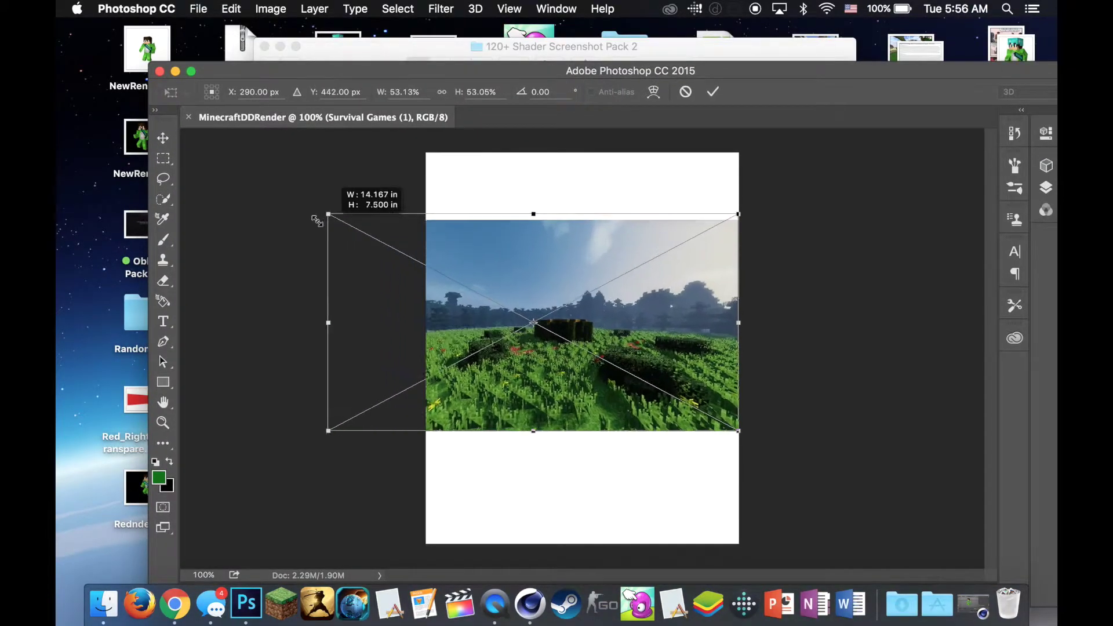
drag(427, 265, 201, 146)
drag(471, 431, 471, 529)
drag(576, 405, 605, 406)
key(Return)
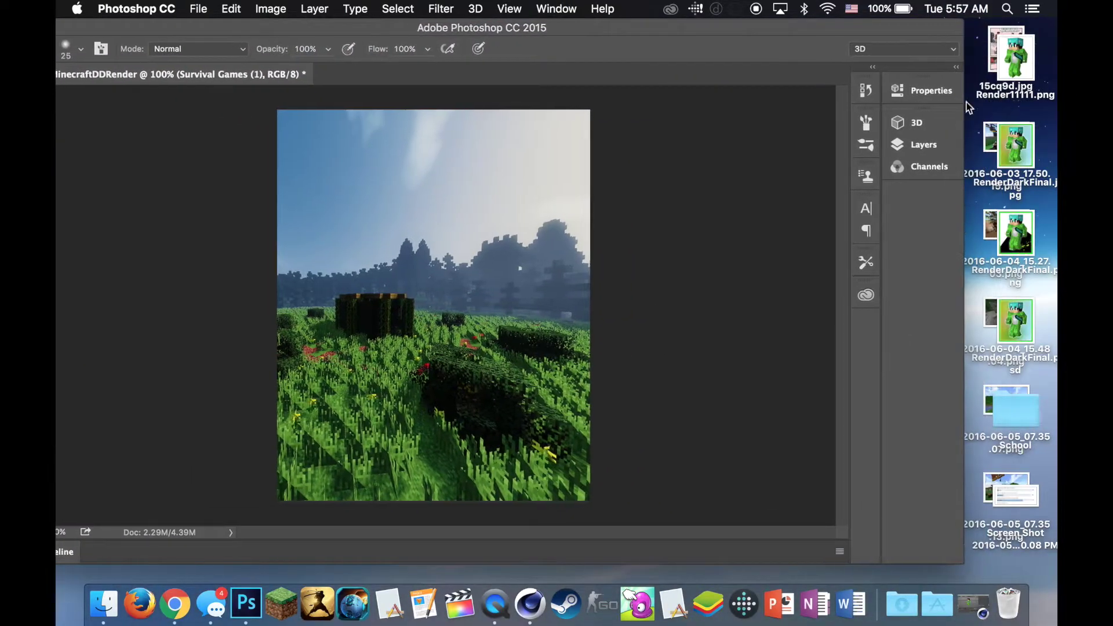
Step: Check the landscape layer in the Layers panel and move the Photoshop window aside
click(924, 144)
right_click(812, 212)
click(934, 343)
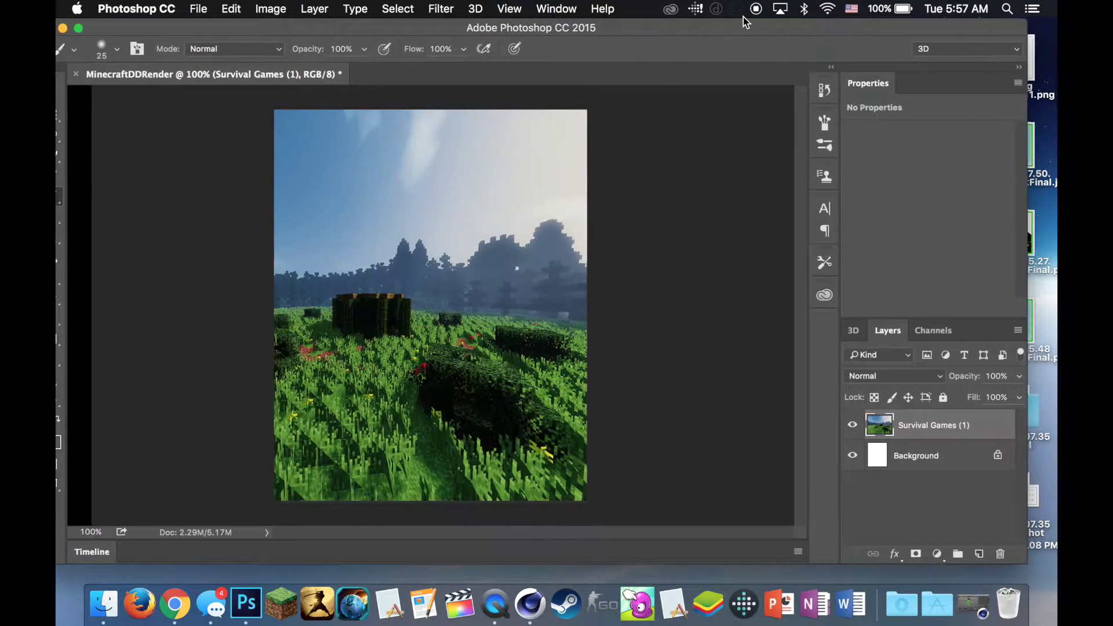
drag(819, 27, 924, 332)
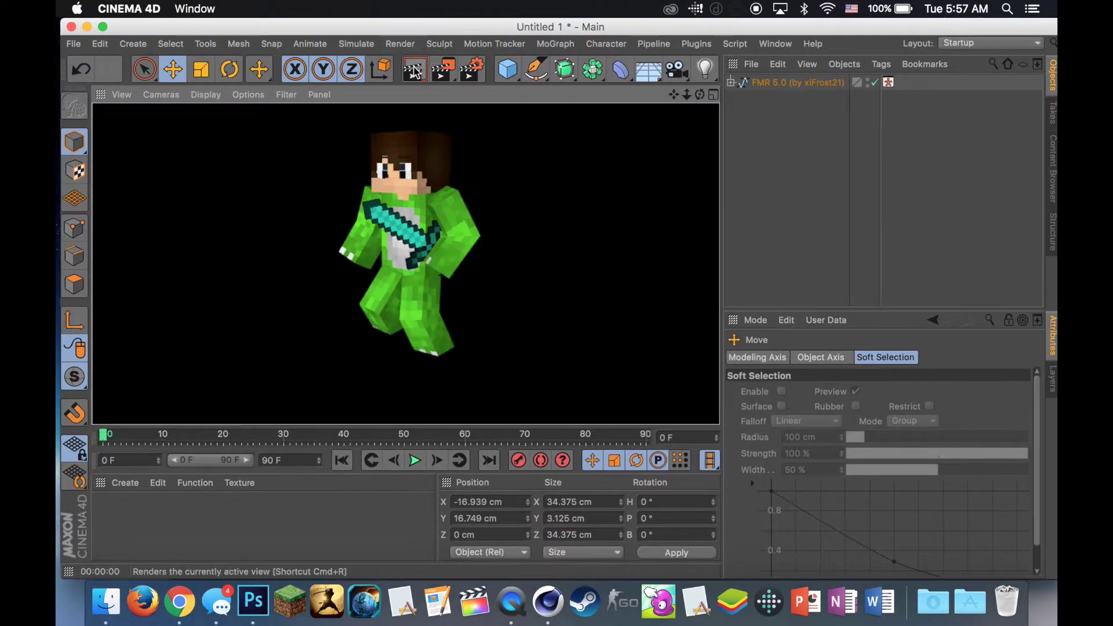
Step: Render the sword-holding character to the Picture Viewer and save it as PNG on the Desktop
click(442, 71)
click(165, 68)
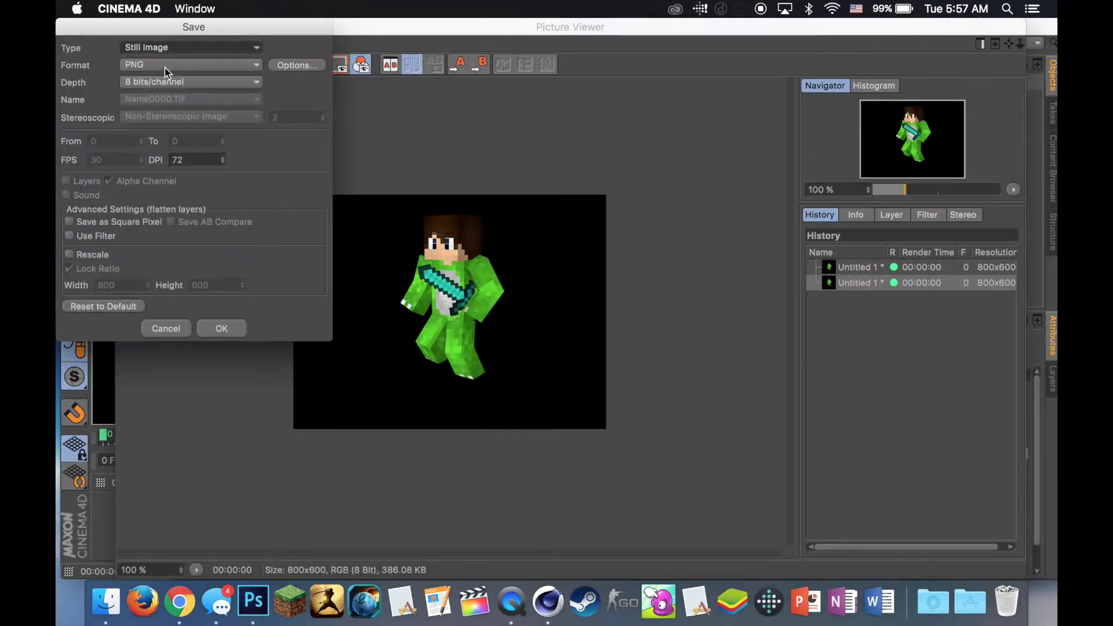
click(284, 64)
key(Return)
key(Return)
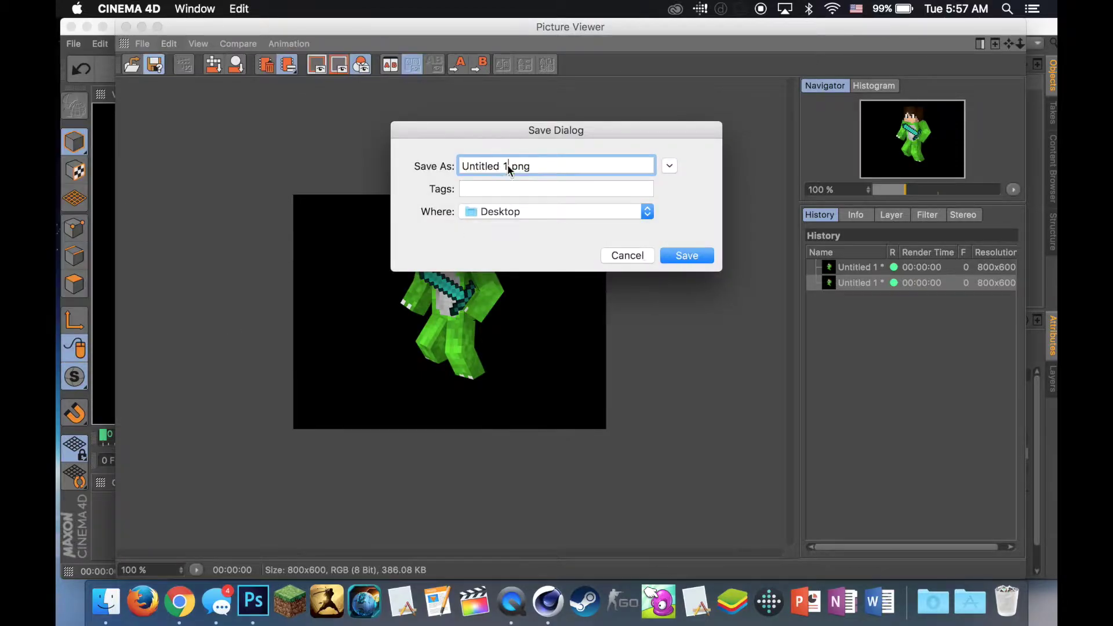
key(Return)
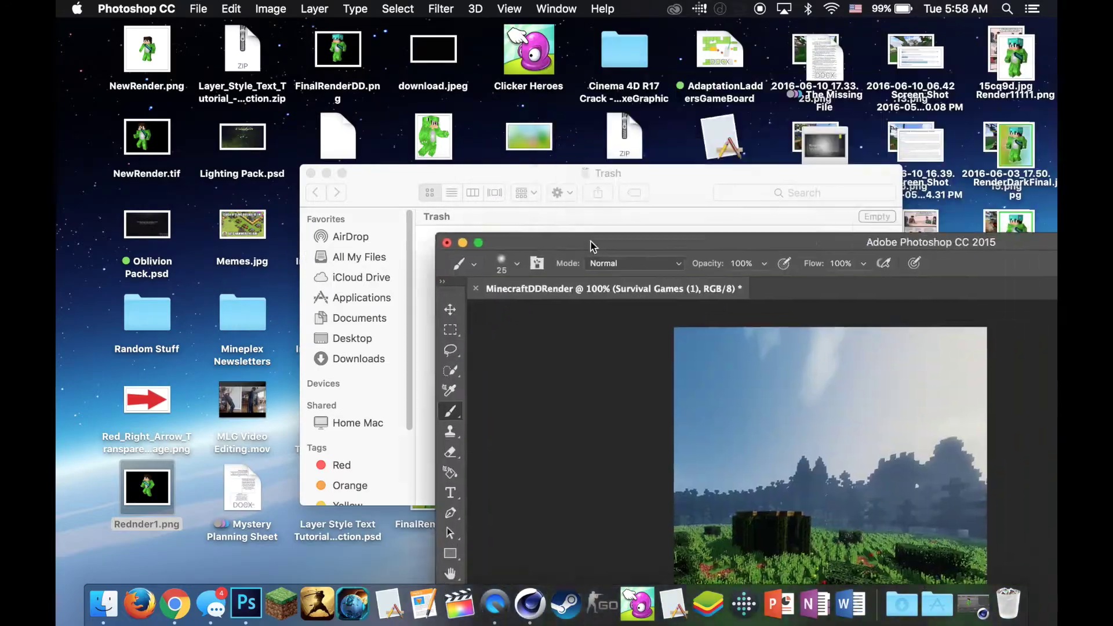
mouse_move(593, 246)
mouse_down()
mouse_move(118, 217)
mouse_move(58, 34)
mouse_up()
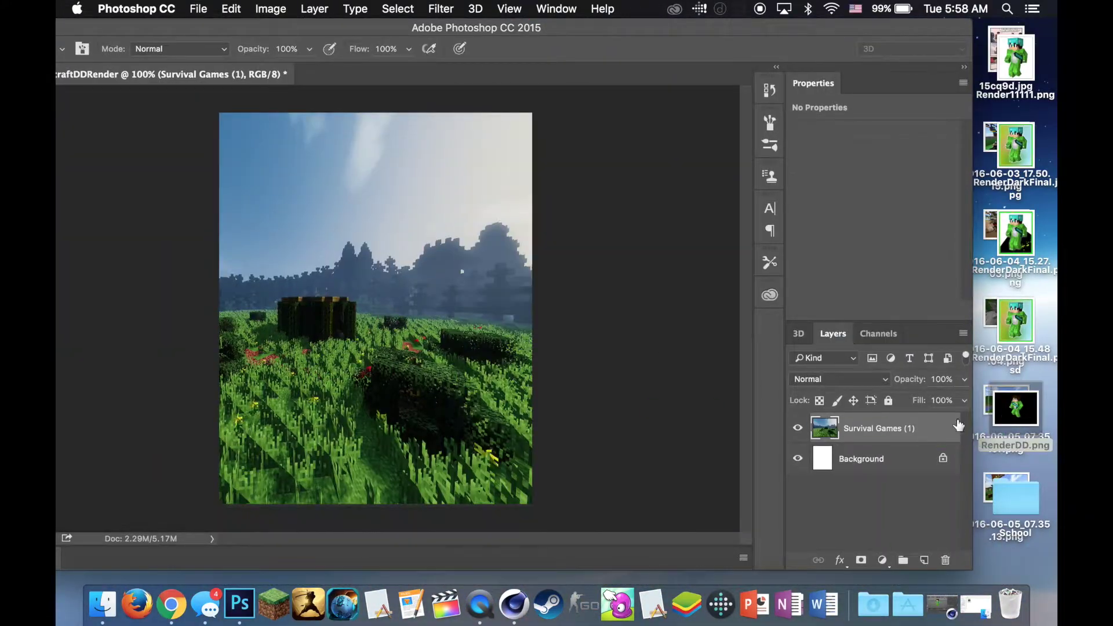
Step: Set render output to HDV/HDTV 720 and save as PNG with alpha channel
click(518, 618)
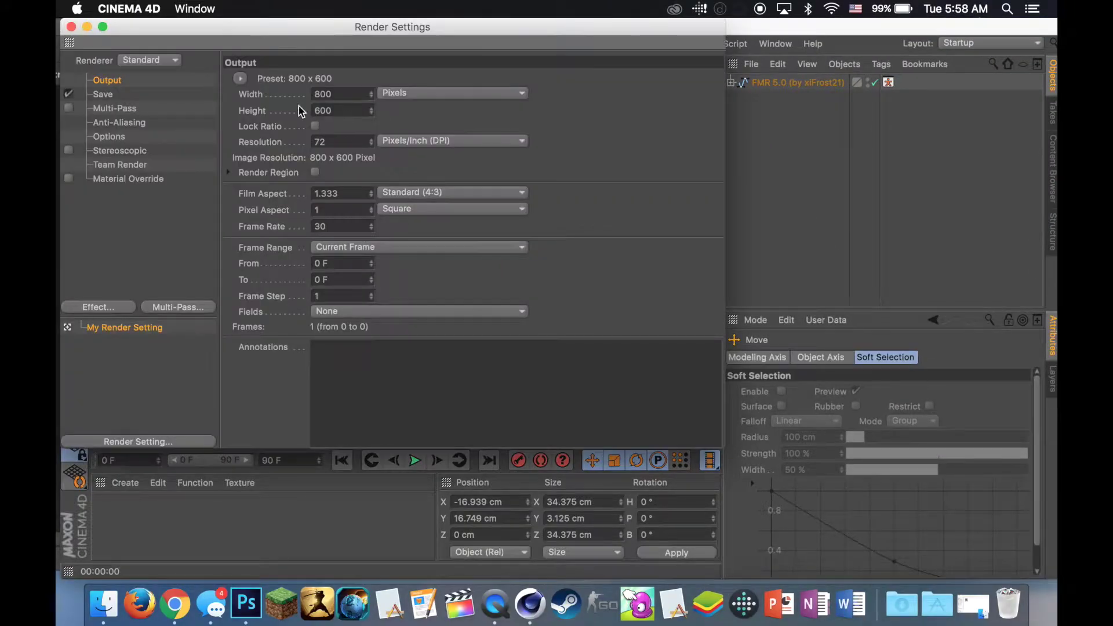
click(240, 78)
click(348, 356)
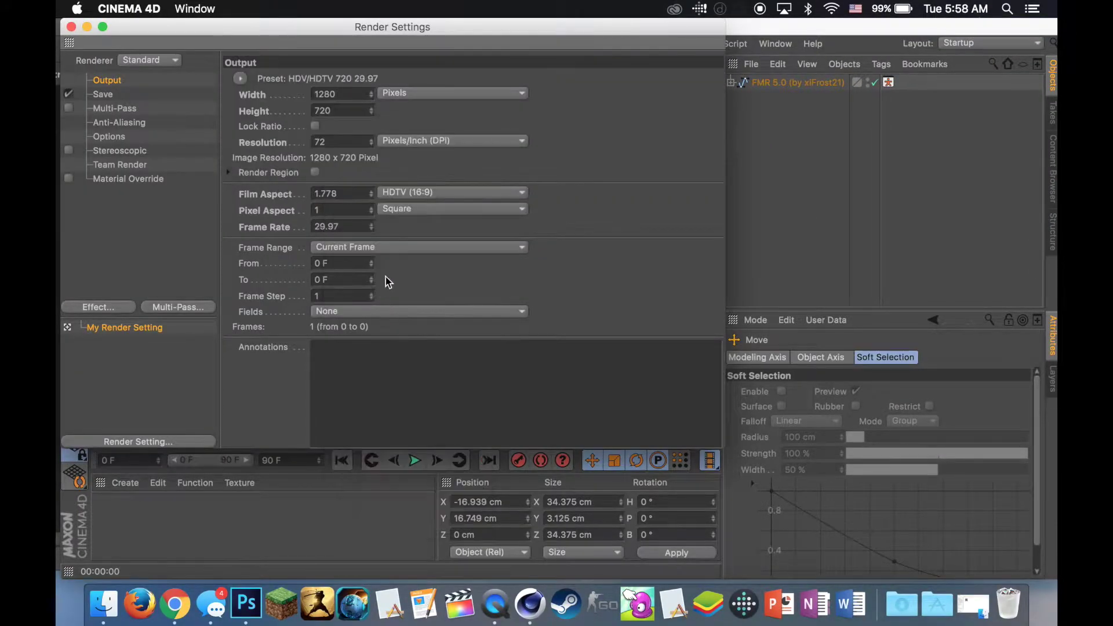
click(164, 98)
click(343, 187)
click(444, 124)
click(372, 280)
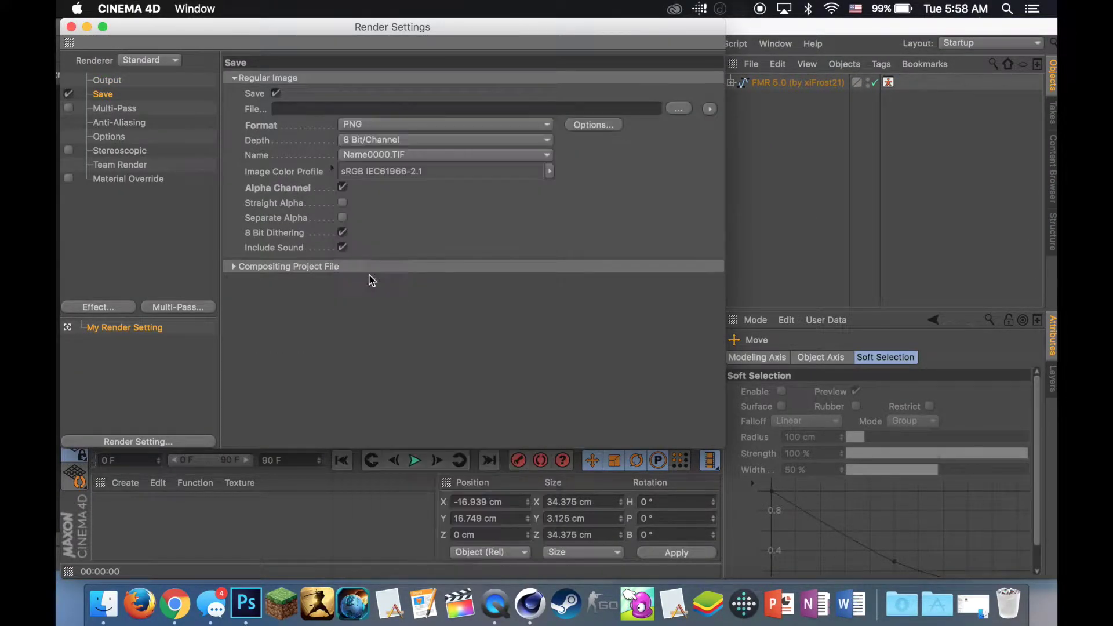
click(709, 109)
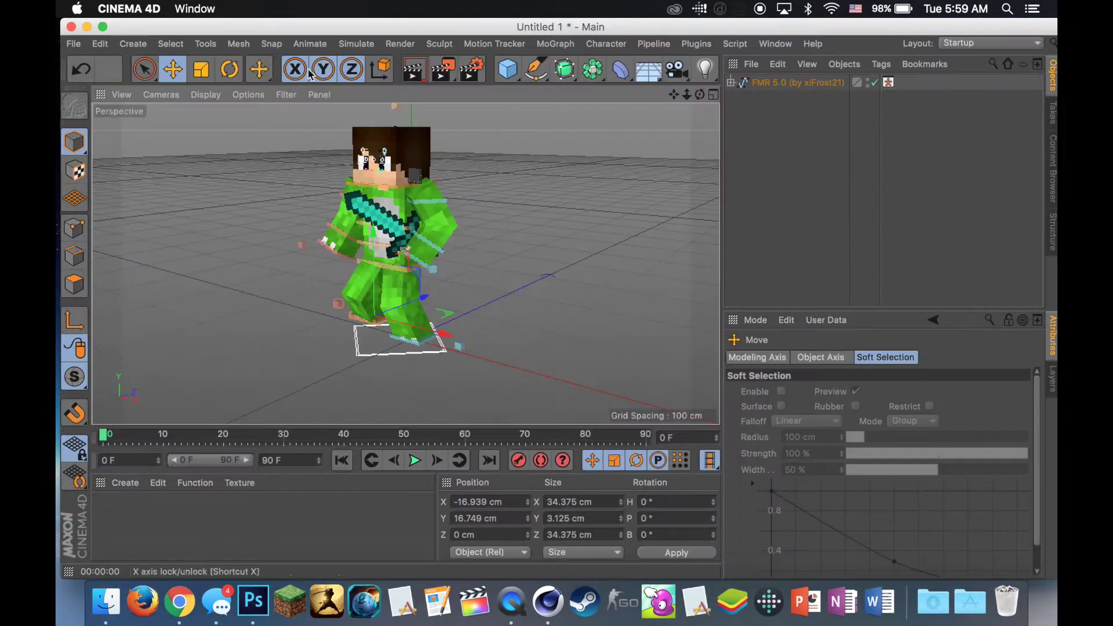
Step: Render the character again, overwriting RenderDD.png on the Desktop
click(415, 72)
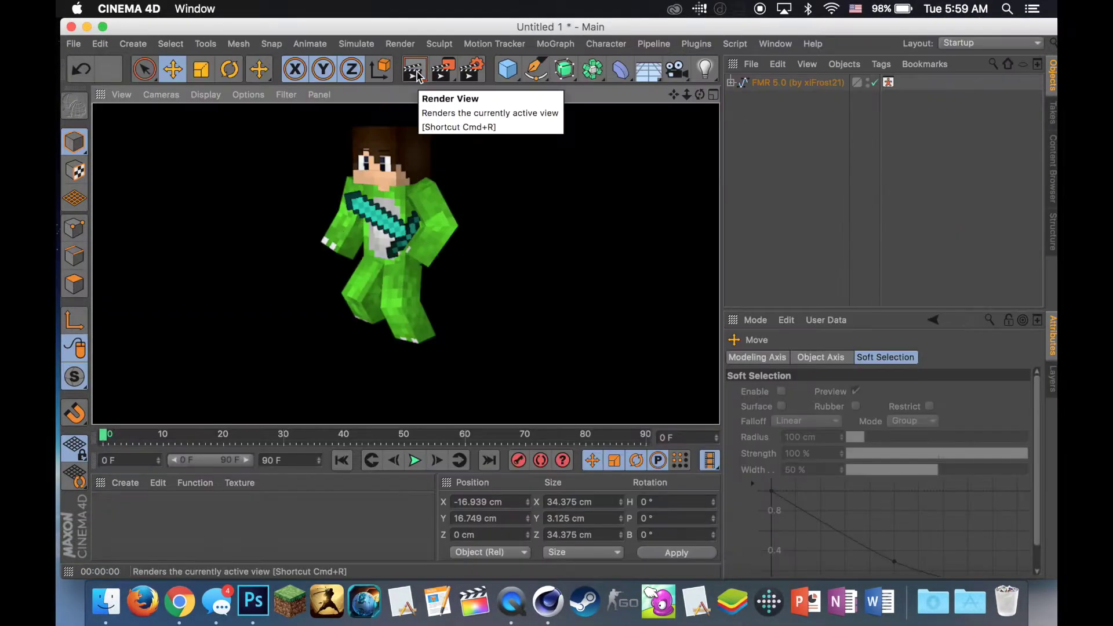
click(451, 72)
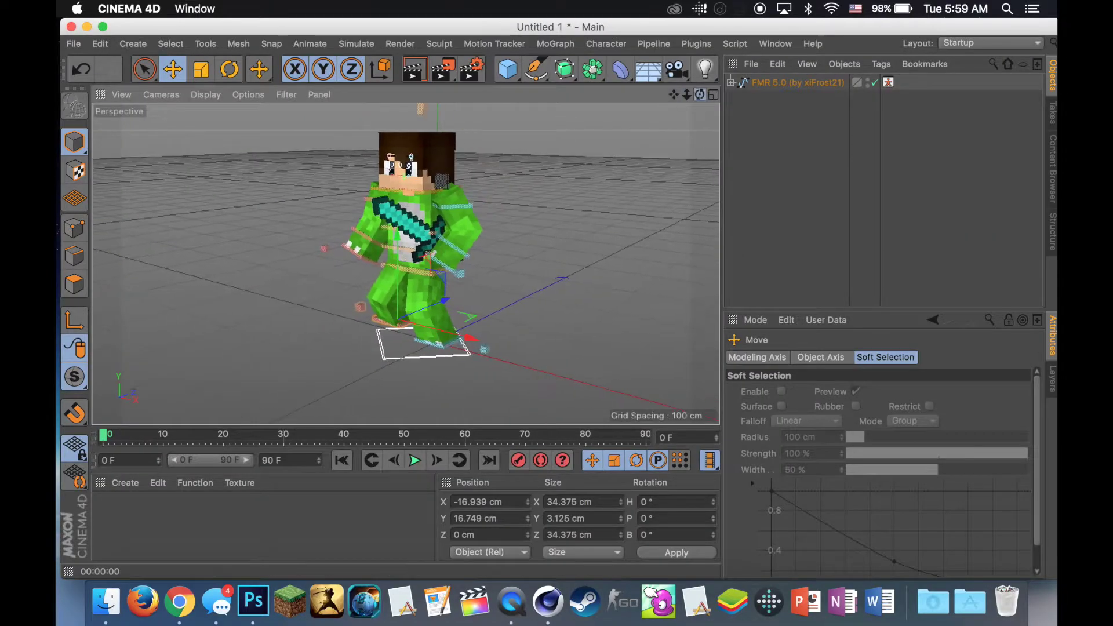
mouse_move(405, 265)
mouse_down()
mouse_move(463, 265)
mouse_move(405, 265)
mouse_up()
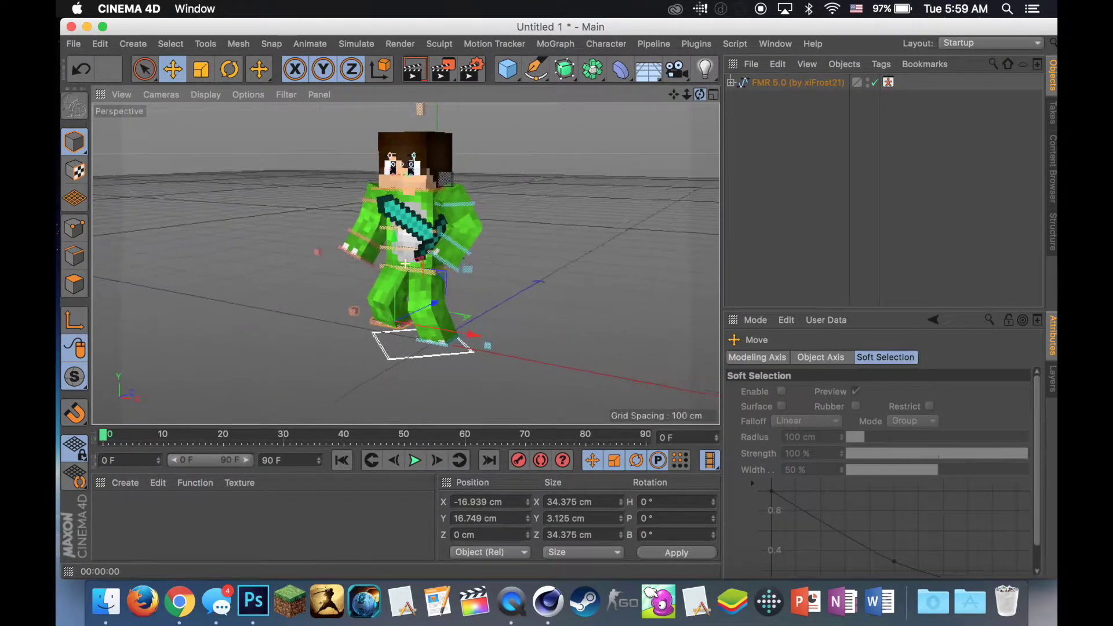
click(472, 68)
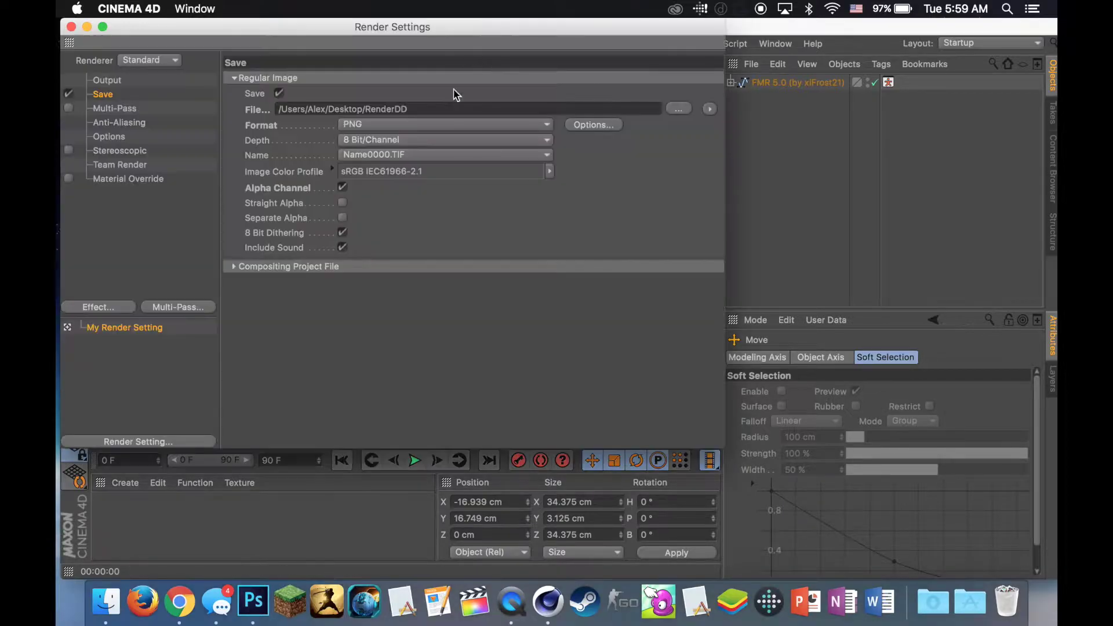
click(145, 84)
click(71, 26)
click(422, 68)
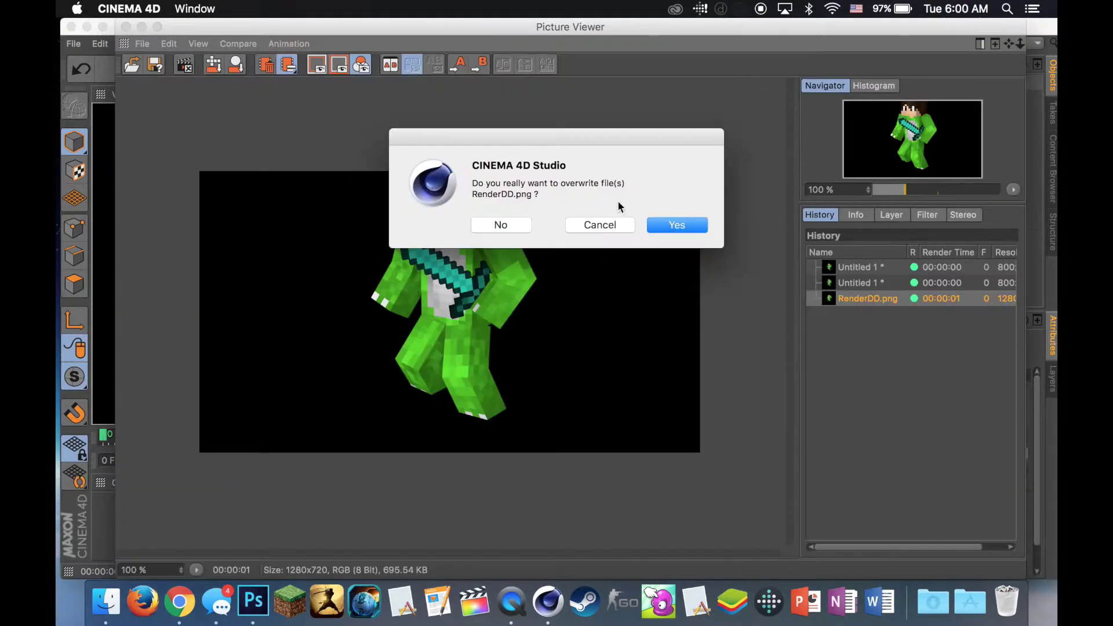
key(Return)
key(super+Tab)
Step: Place RenderDD.png on the canvas, enlarged and positioned over the background
mouse_move(1016, 408)
mouse_down()
mouse_move(1040, 406)
mouse_move(571, 348)
mouse_up()
drag(412, 229, 273, 145)
drag(745, 392, 955, 506)
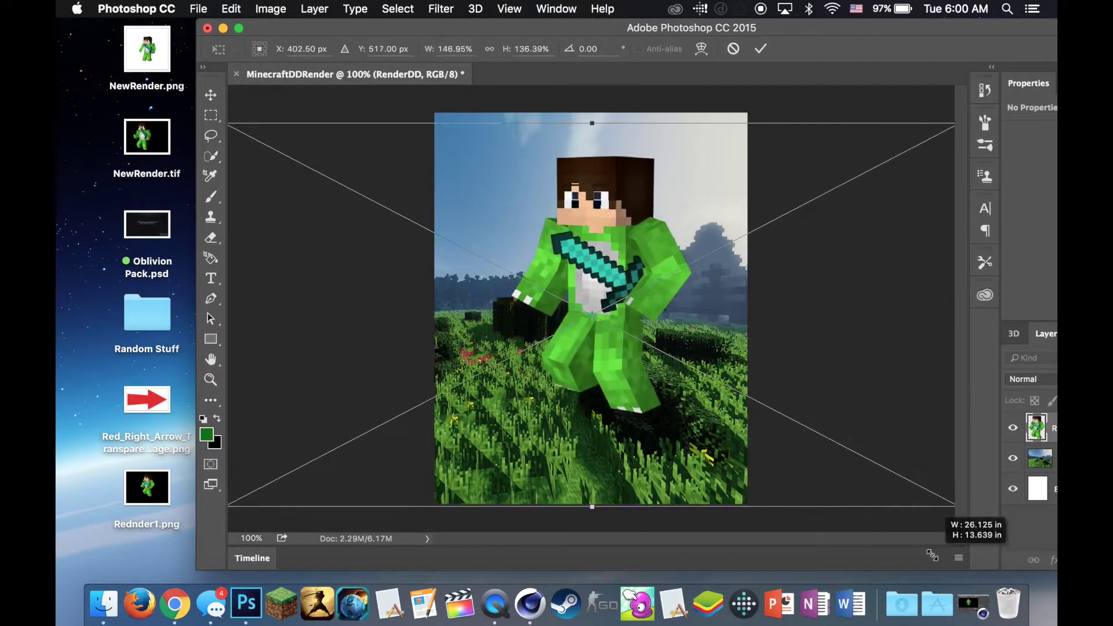
drag(595, 275, 579, 280)
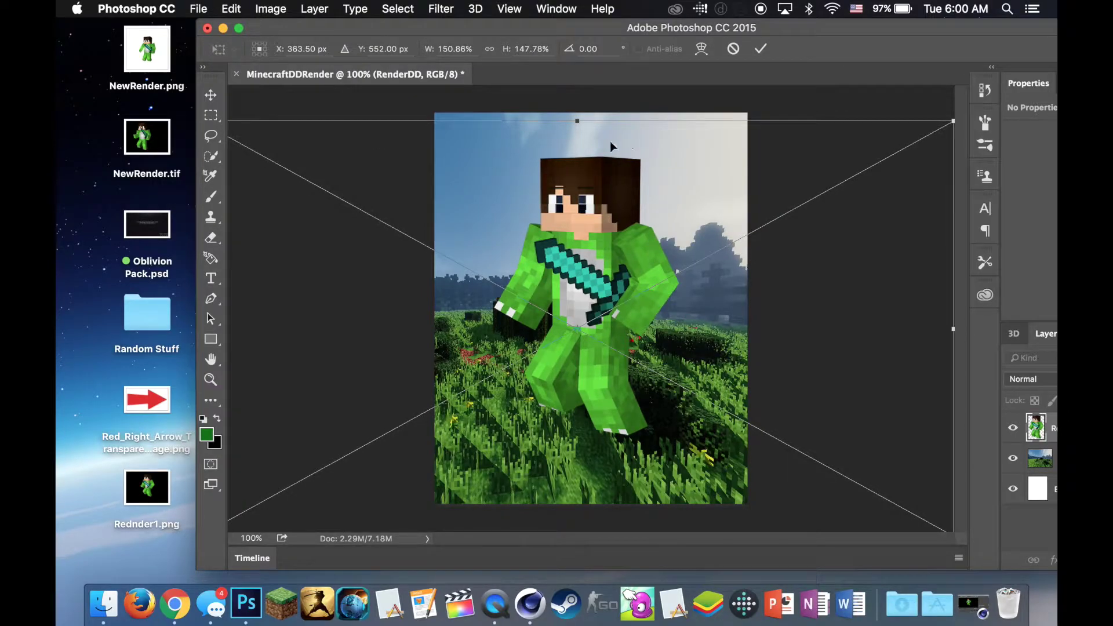
key(Return)
Step: Add a Screen-mode Outer Glow at 63% opacity and 32 px size to the character
right_click(942, 426)
click(753, 434)
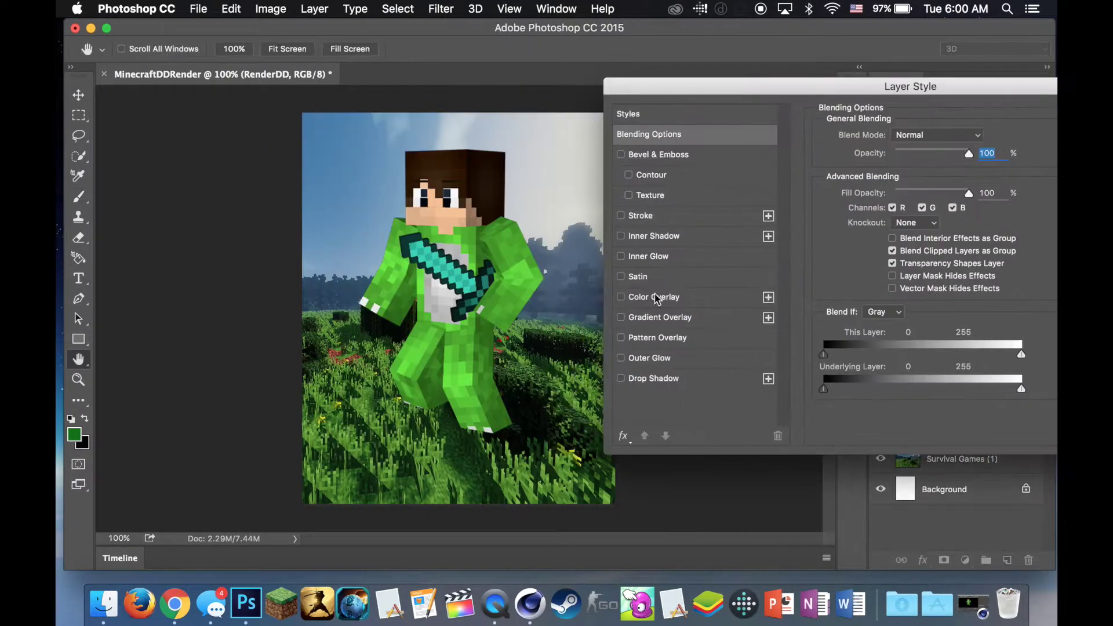
click(650, 357)
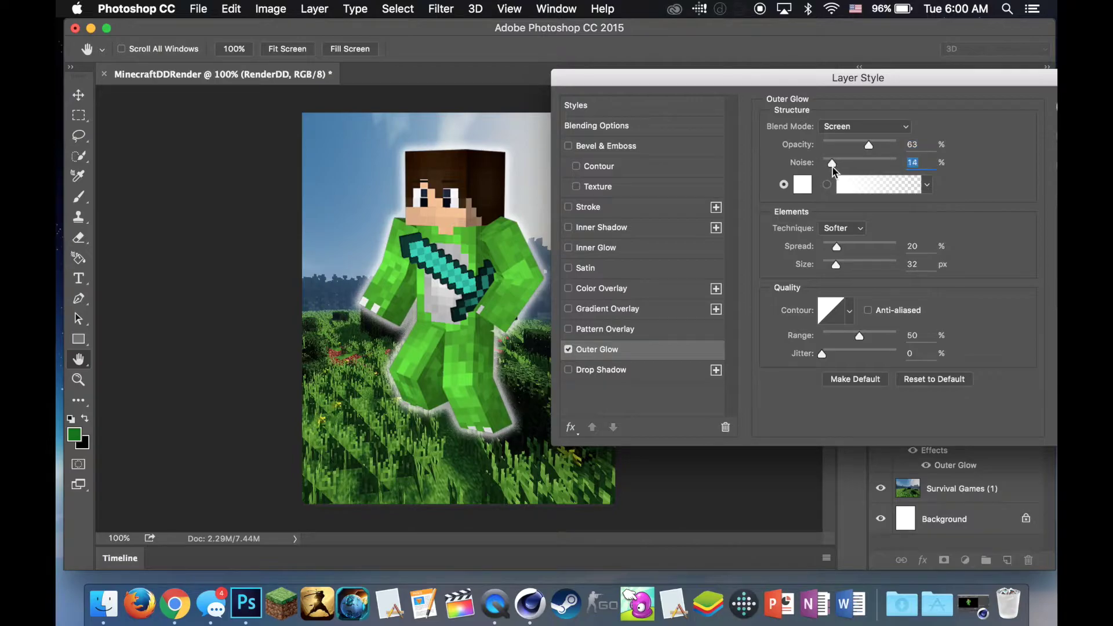
click(879, 184)
click(871, 129)
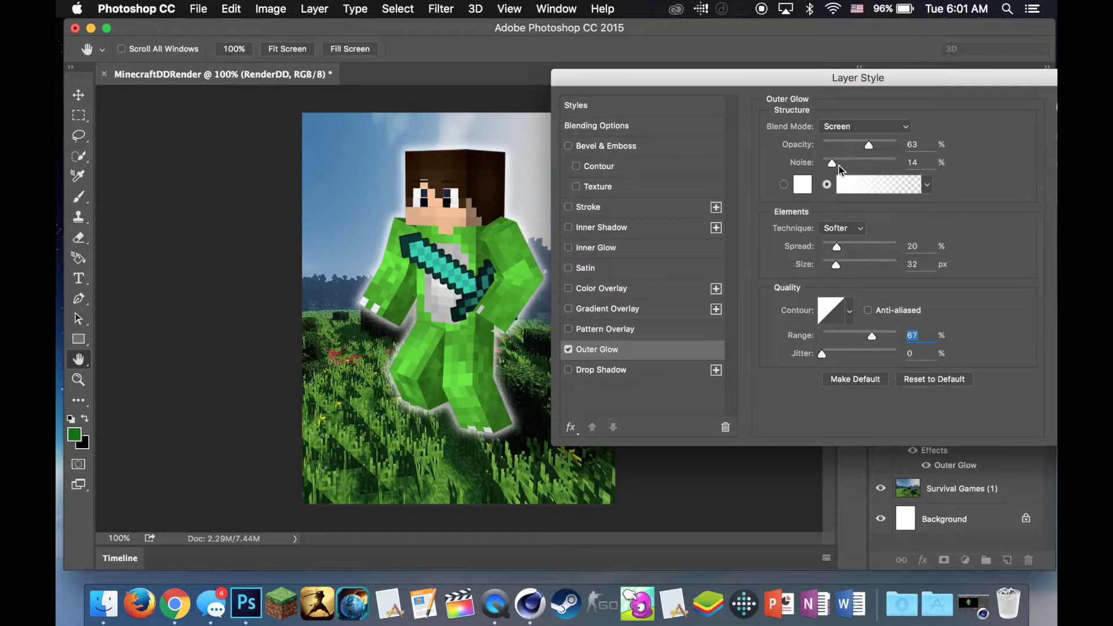
Step: Apply the glow, then give the Survival Games layer a 7°, 16 px Motion Blur
key(Return)
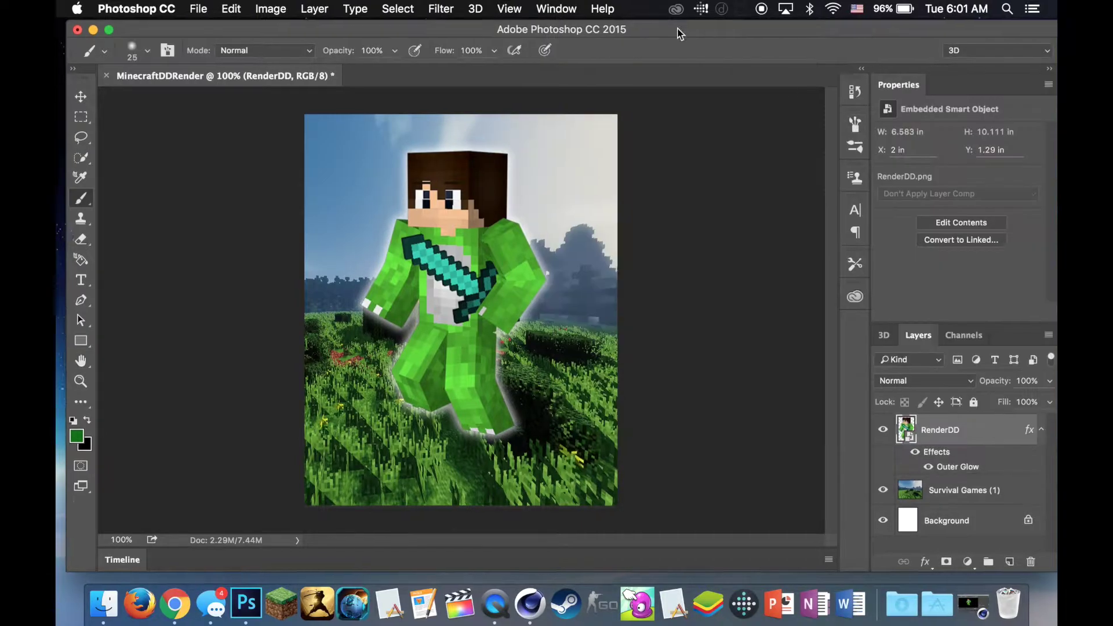
right_click(920, 487)
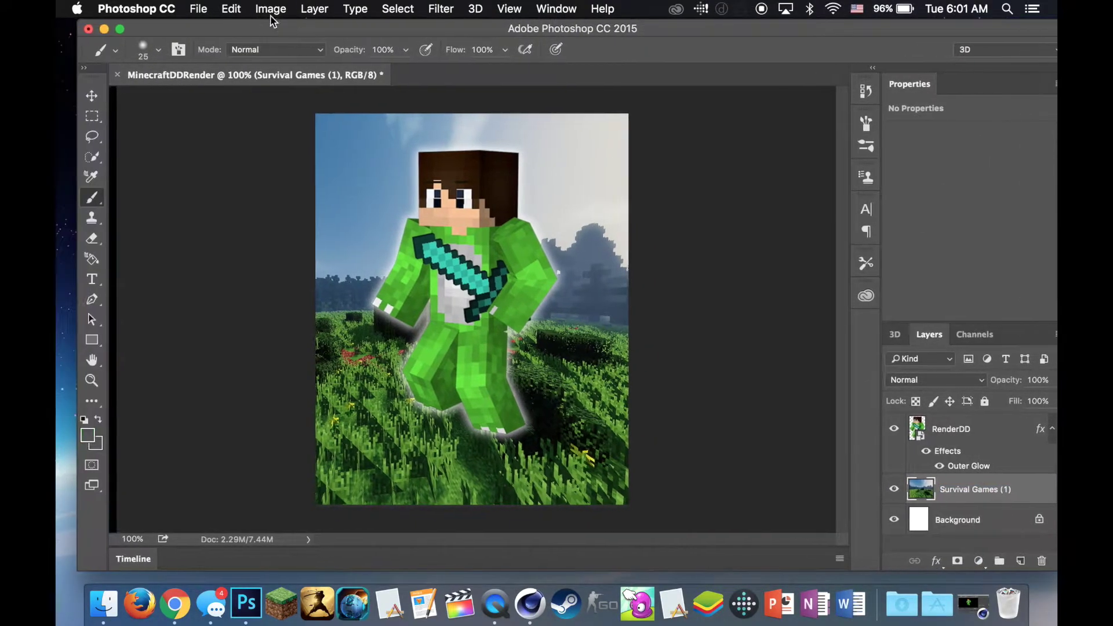
click(231, 8)
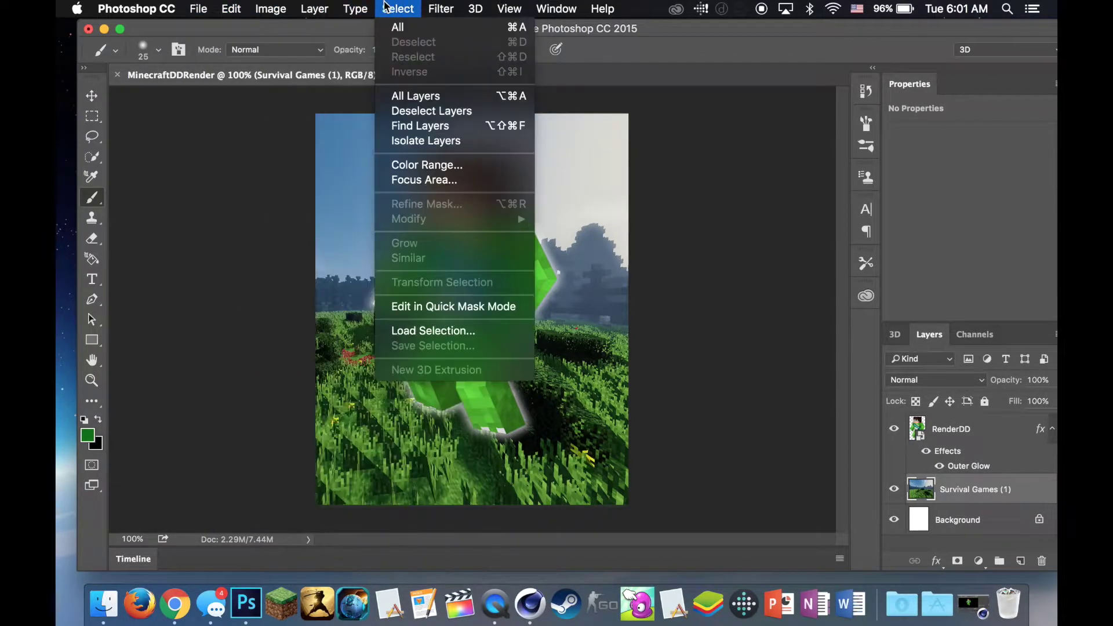
click(670, 284)
drag(551, 132, 762, 112)
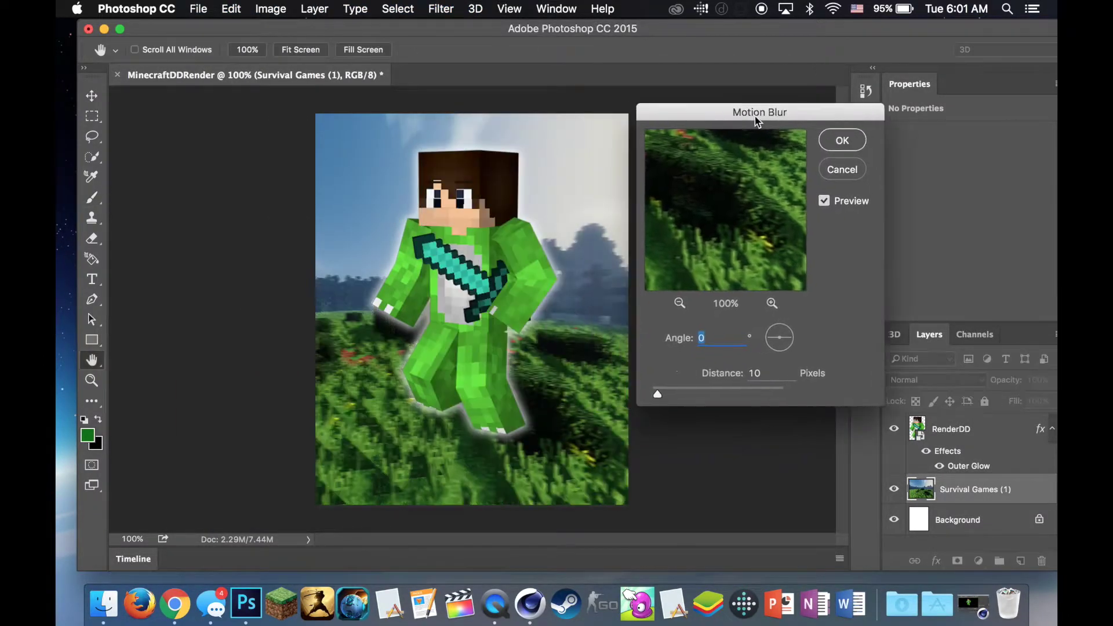
mouse_move(656, 387)
mouse_down()
mouse_move(725, 395)
mouse_move(681, 391)
mouse_up()
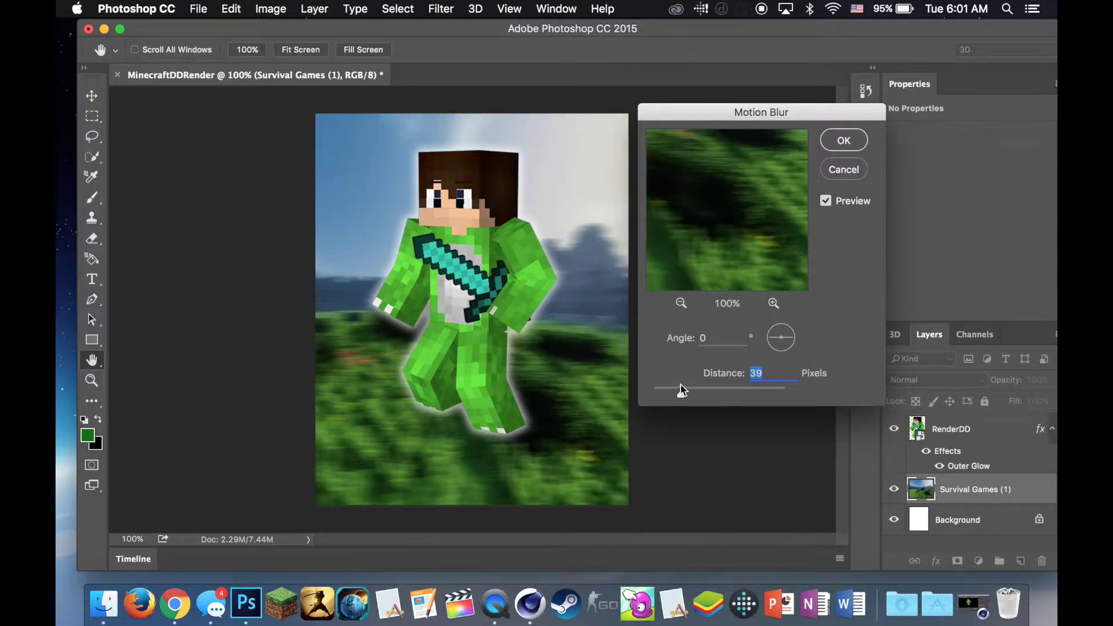
drag(783, 347, 807, 356)
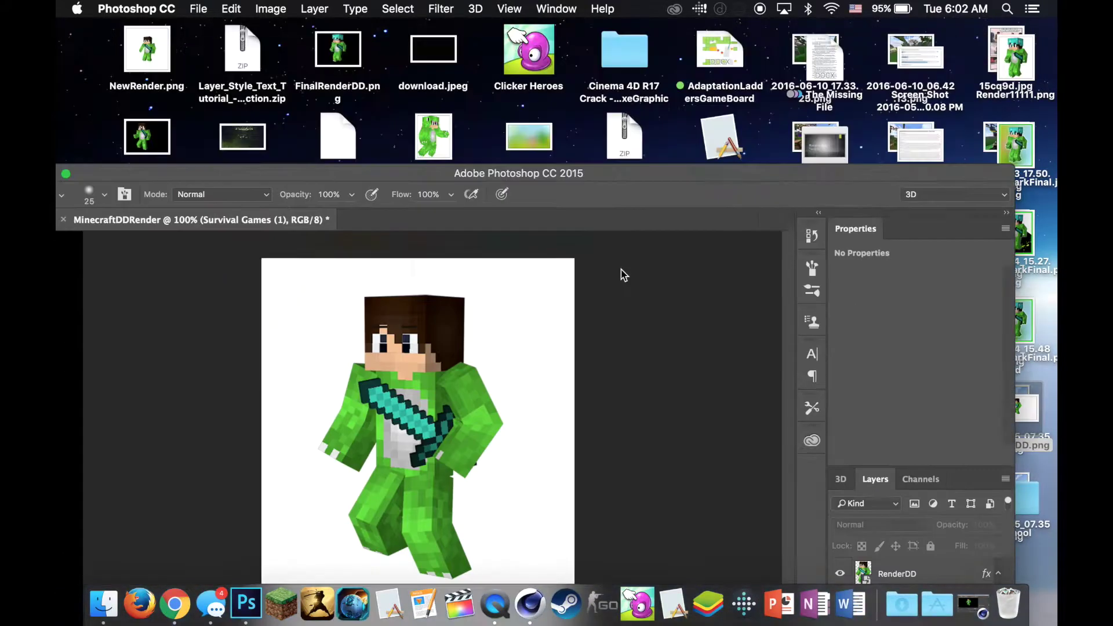
Step: Find the 120+ Shader Screenshot Pack, preview Solar Frost (2).png, and drag it into the document
key(super+space)
text(120)
double_click(503, 300)
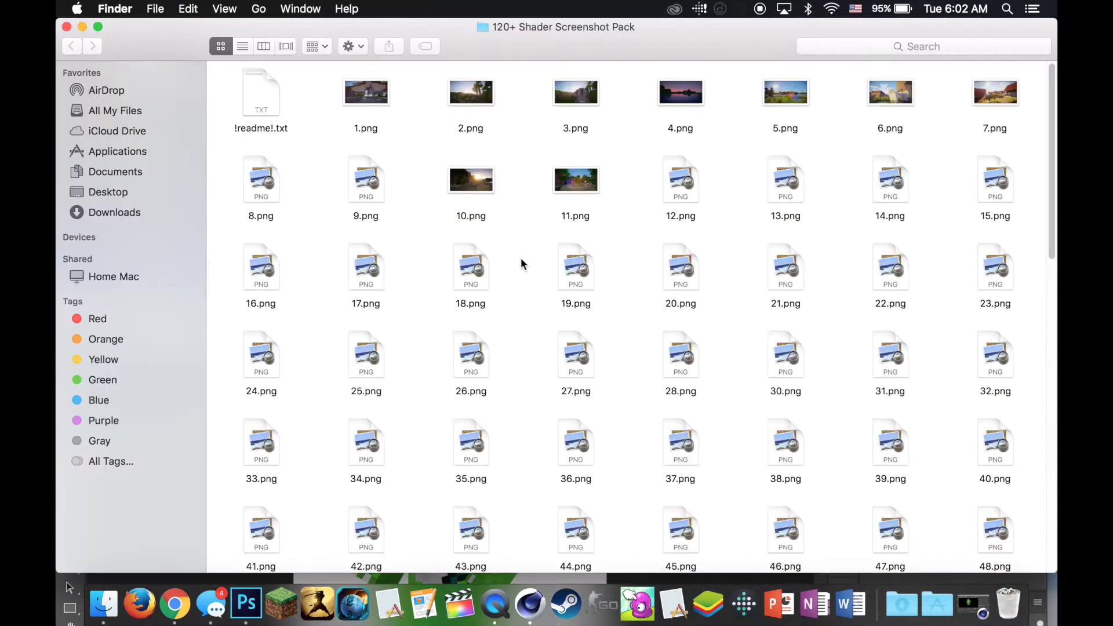
scroll(521, 260, down, 15)
scroll(524, 265, down, 5)
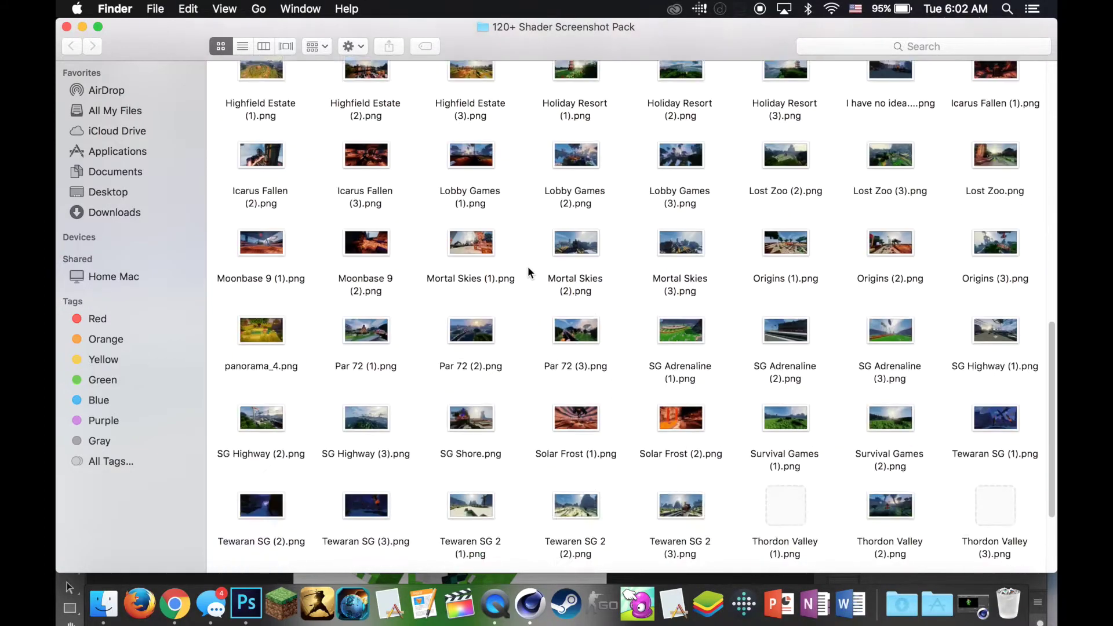
scroll(529, 270, down, 2)
double_click(664, 304)
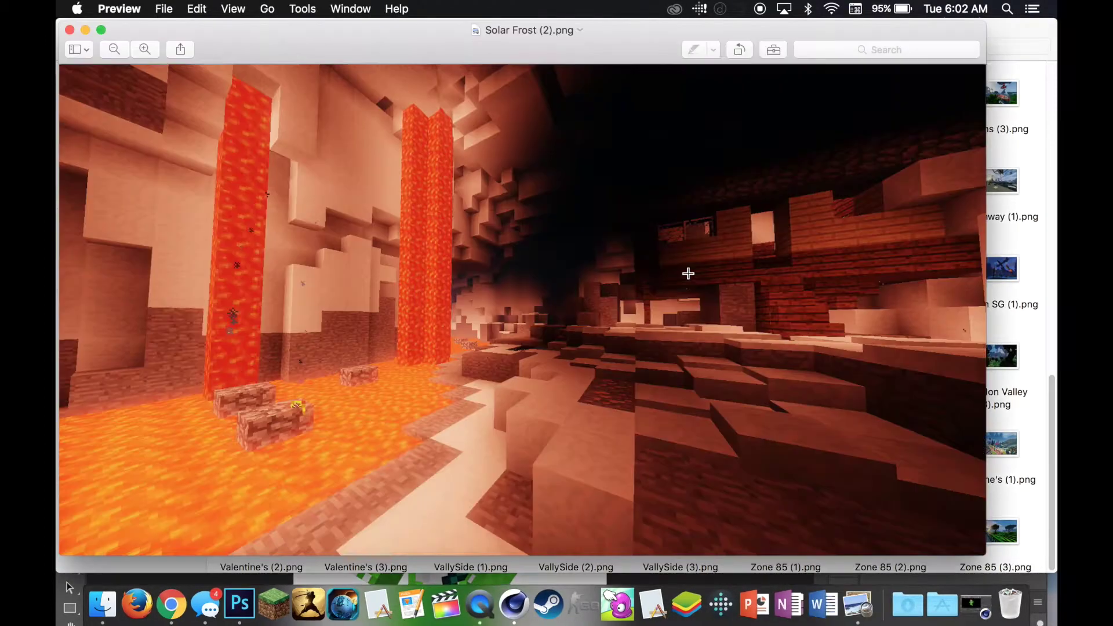
click(70, 29)
scroll(649, 333, down, 2)
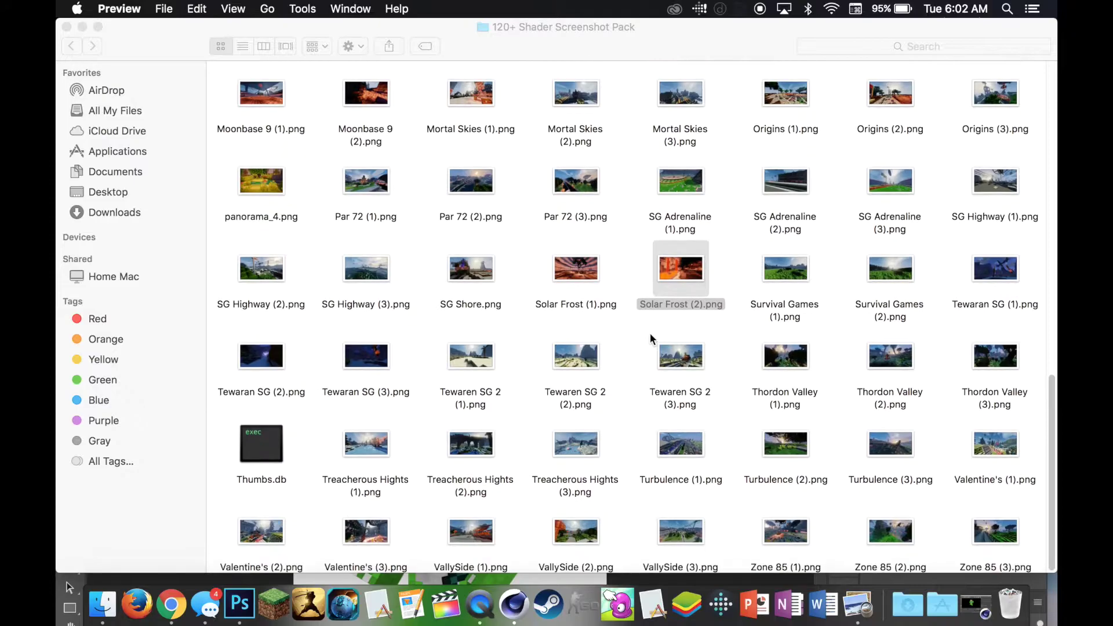
drag(455, 73, 896, 78)
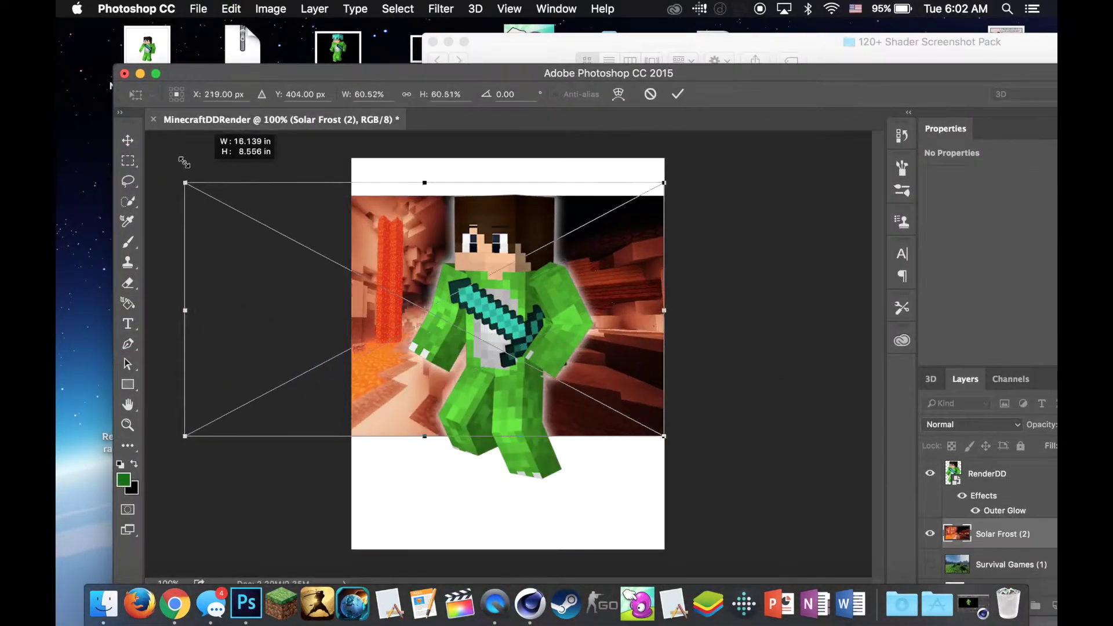
Step: Stretch Solar Frost (2) across the full canvas and add a blank Layer 1
drag(526, 381, 831, 548)
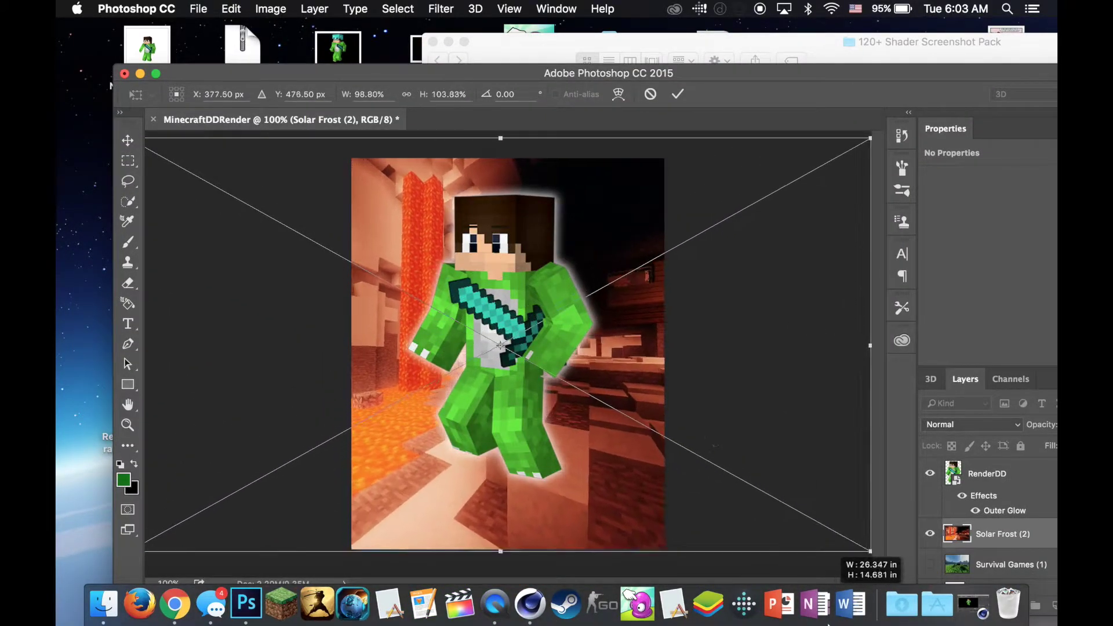
mouse_move(527, 423)
mouse_down()
mouse_move(584, 427)
mouse_move(555, 402)
mouse_move(592, 317)
mouse_up()
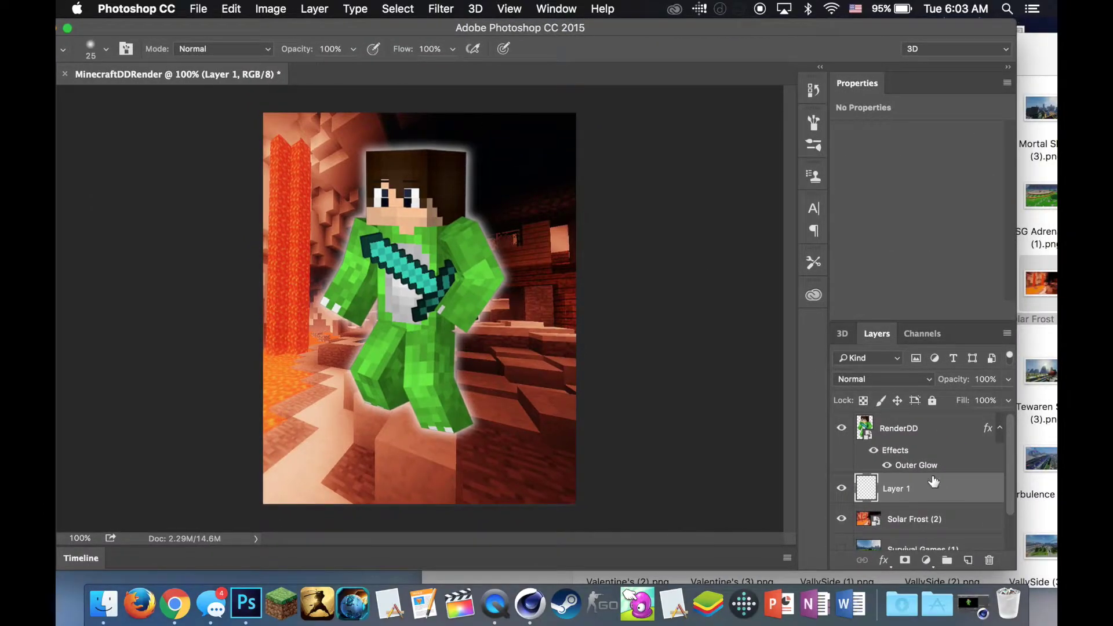
alt+click(949, 468)
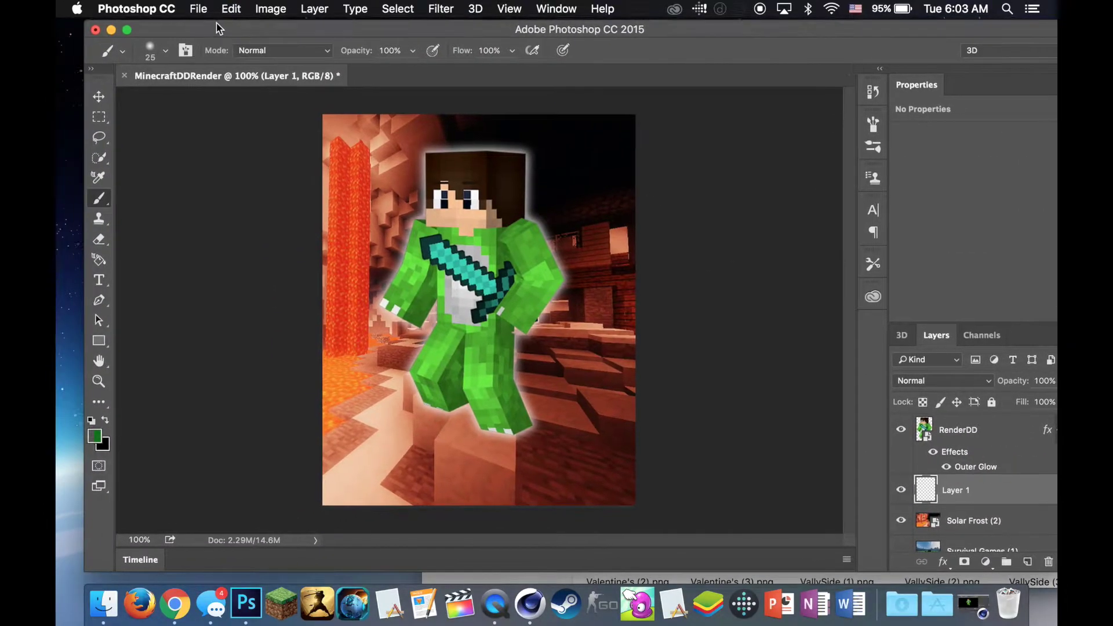
Step: Set the foreground colour to orange #c3560d
click(88, 156)
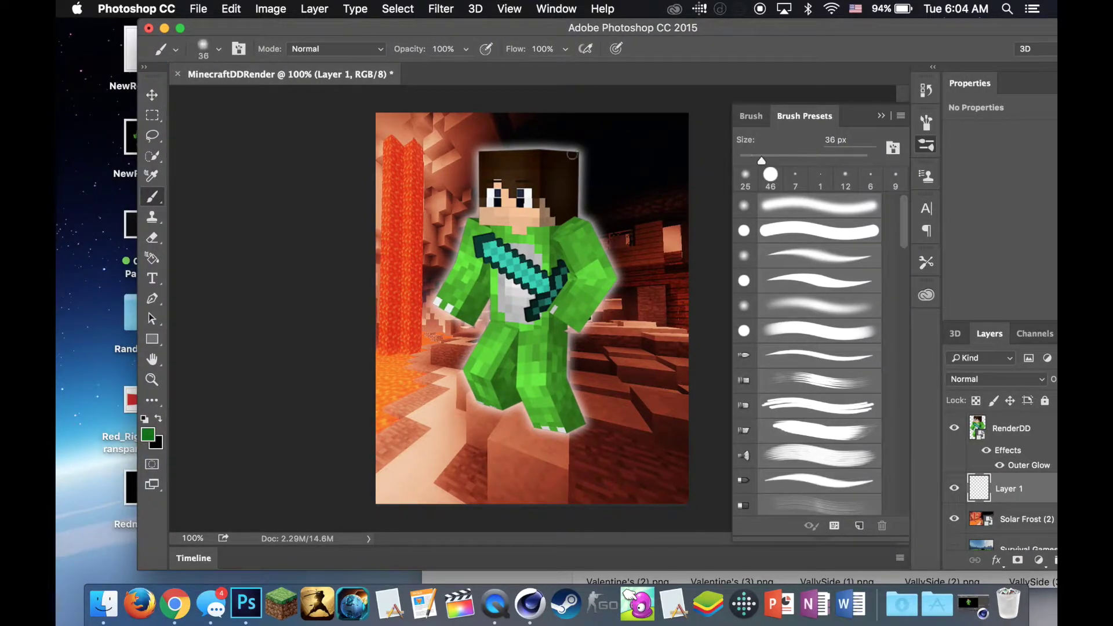
click(147, 434)
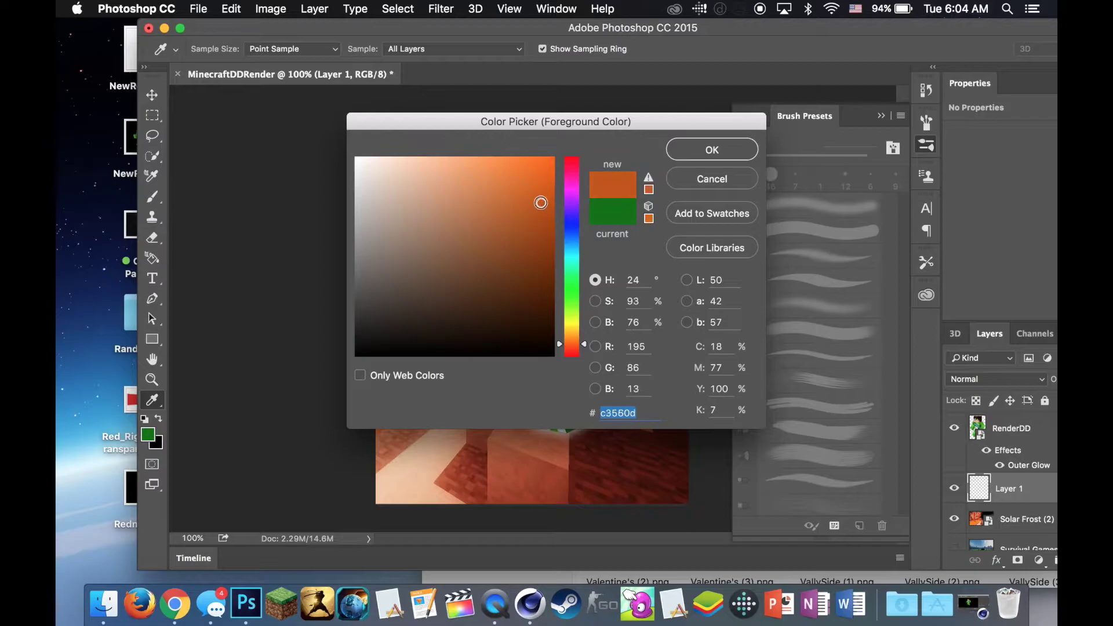
key(Return)
Step: At 500% zoom, brush orange glow along the character's arm edge on Layer 1, then return to 100%
text(500)
key(Return)
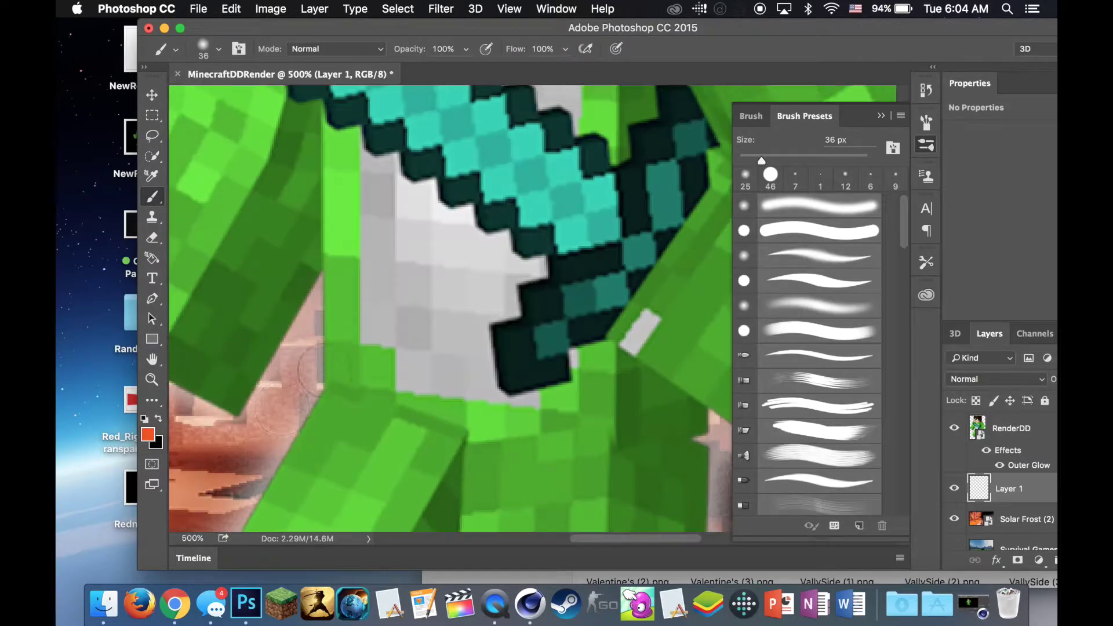
scroll(346, 321, left, 5)
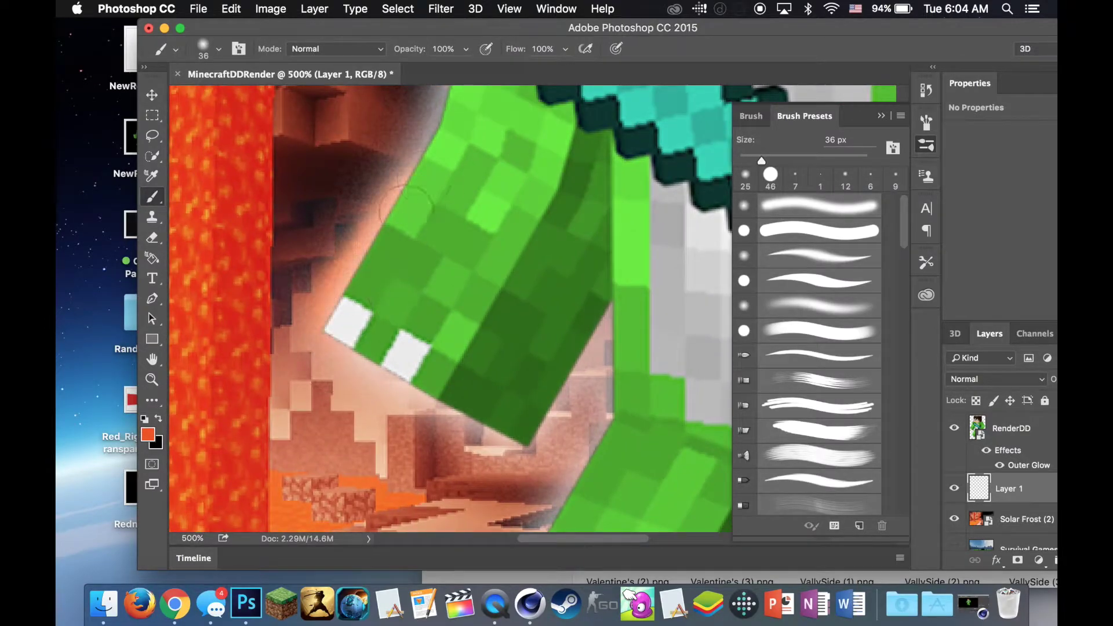
drag(407, 206, 432, 133)
scroll(441, 174, up, 5)
scroll(429, 276, up, 1)
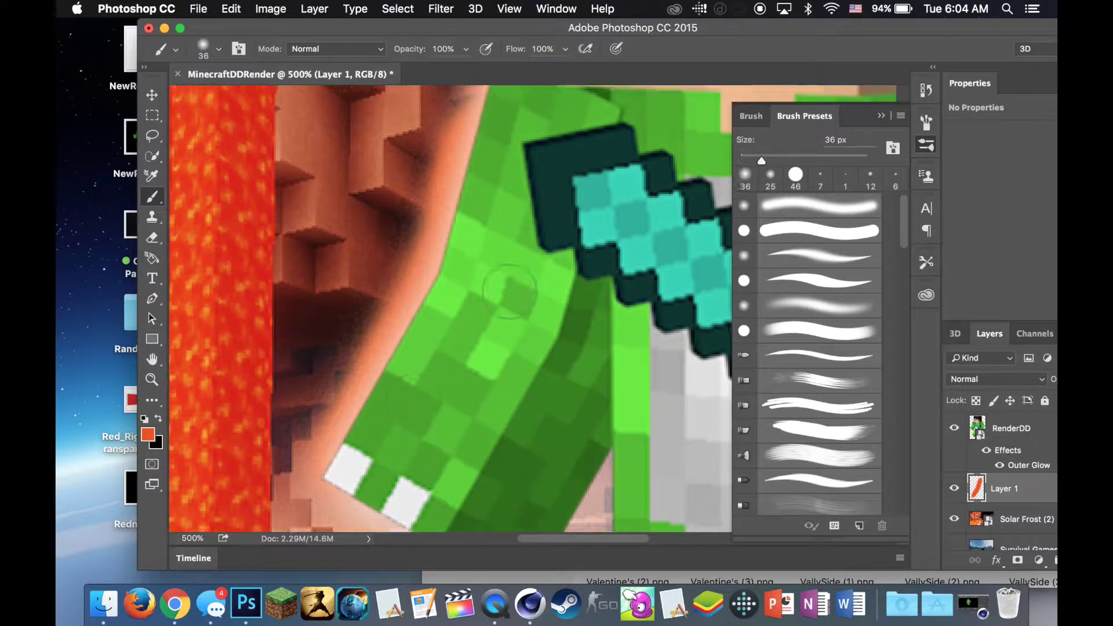
scroll(463, 243, up, 3)
scroll(510, 185, up, 2)
scroll(558, 130, up, 4)
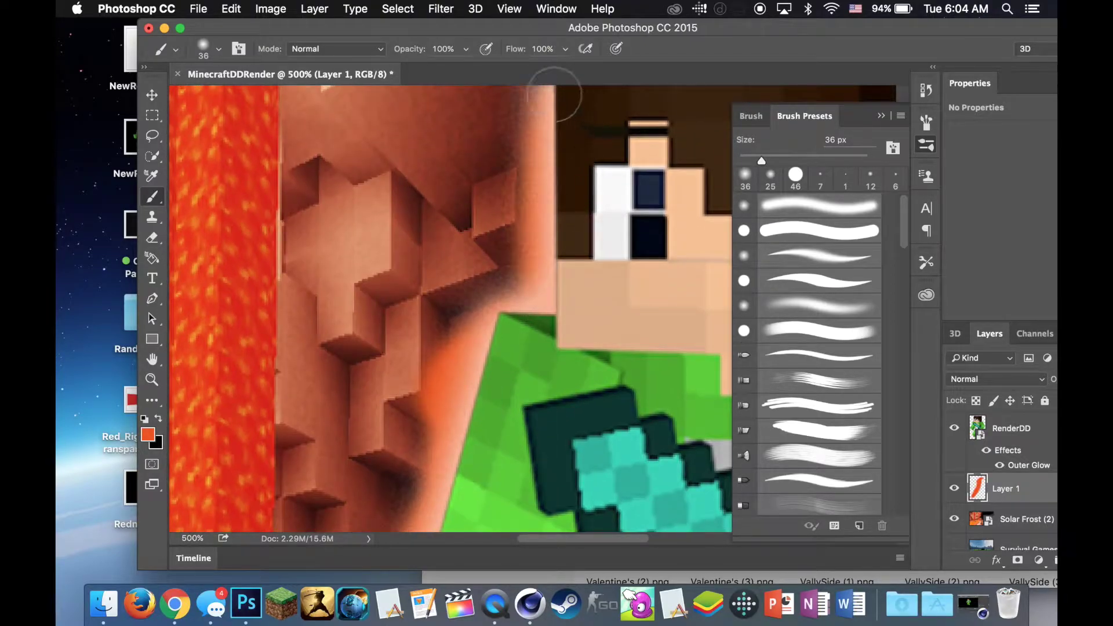
scroll(562, 174, up, 2)
scroll(580, 191, up, 1)
scroll(585, 203, down, 2)
scroll(603, 278, down, 5)
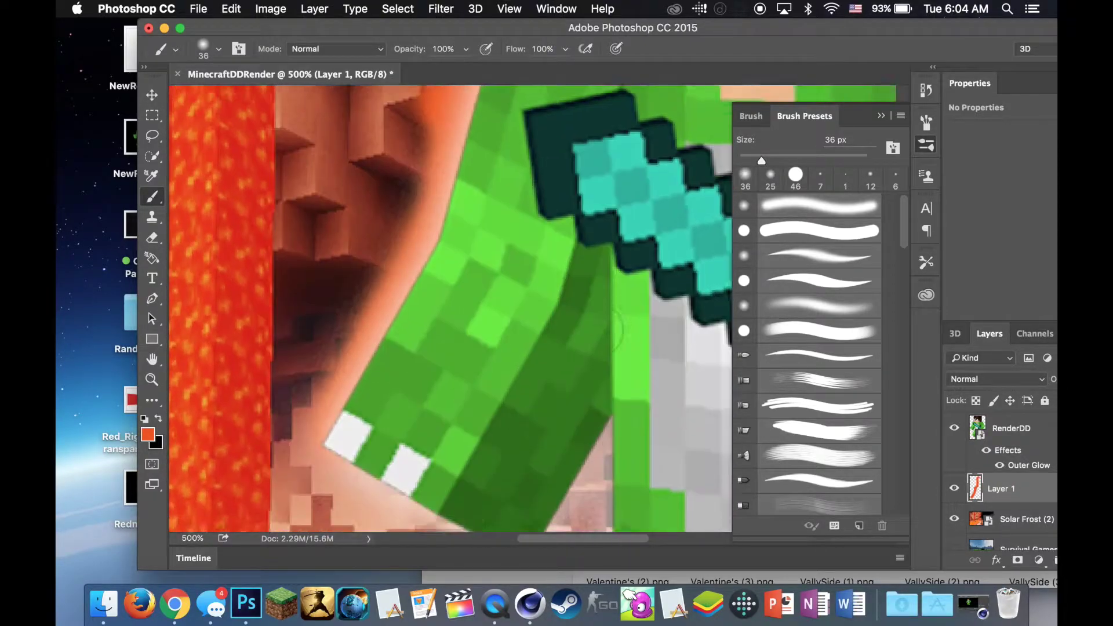
scroll(615, 330, down, 3)
scroll(598, 382, down, 3)
scroll(588, 318, down, 2)
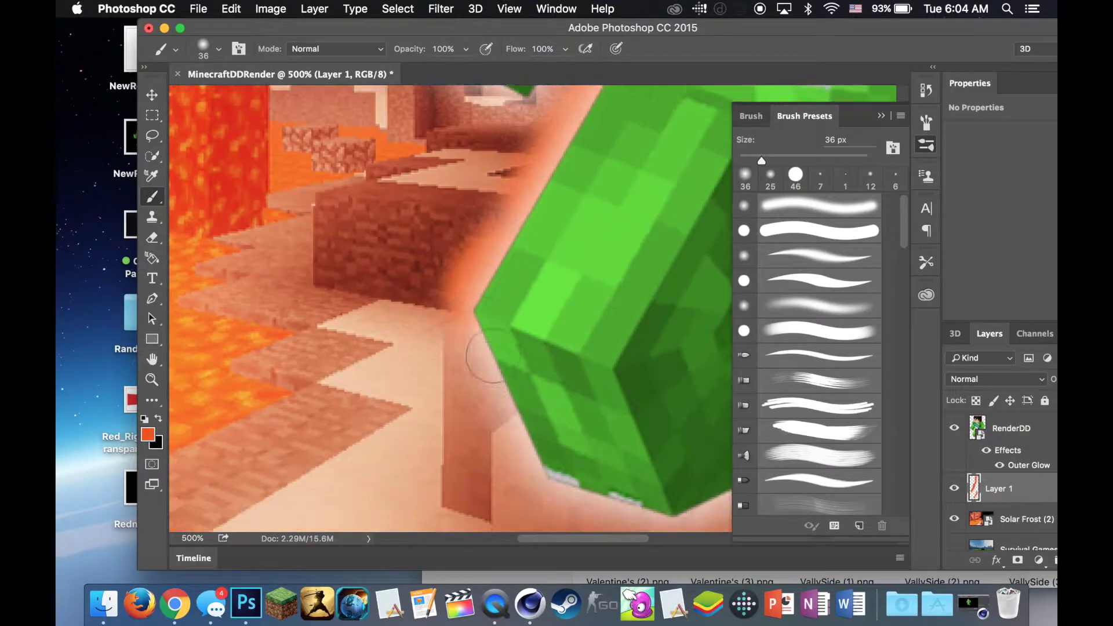
scroll(511, 180, up, 2)
scroll(464, 162, up, 1)
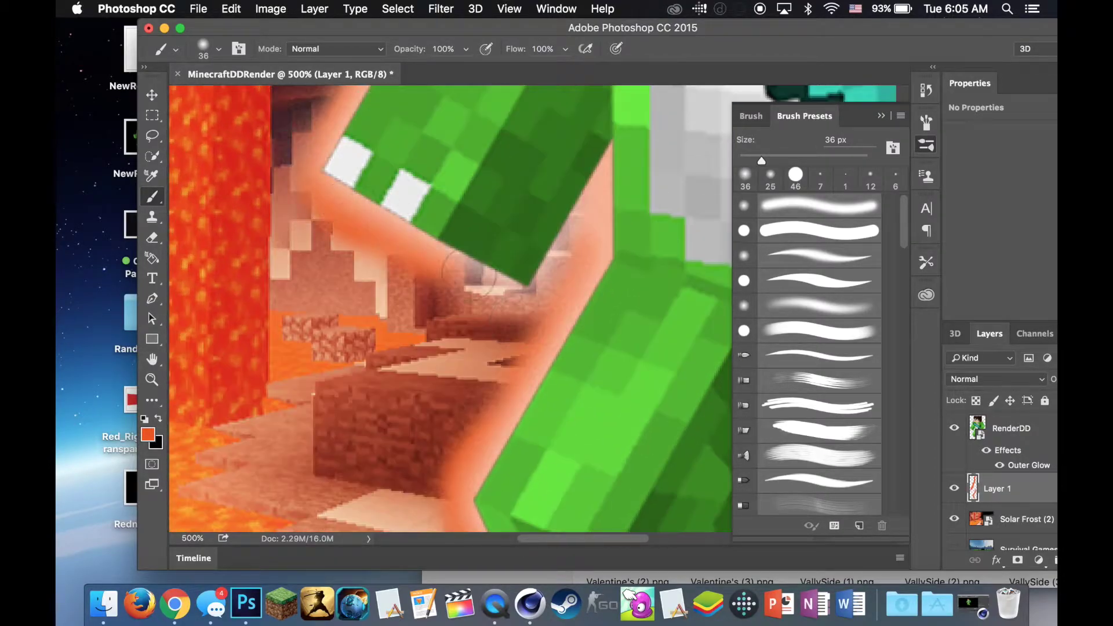
scroll(418, 148, up, 1)
scroll(411, 142, up, 1)
scroll(420, 166, up, 1)
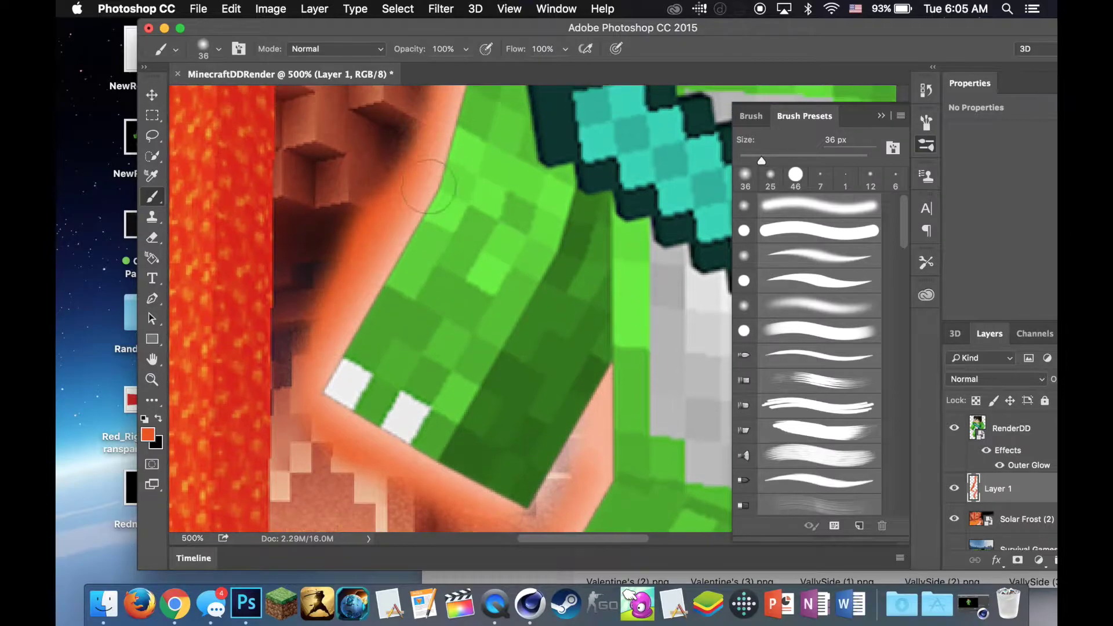
text(100)
key(Return)
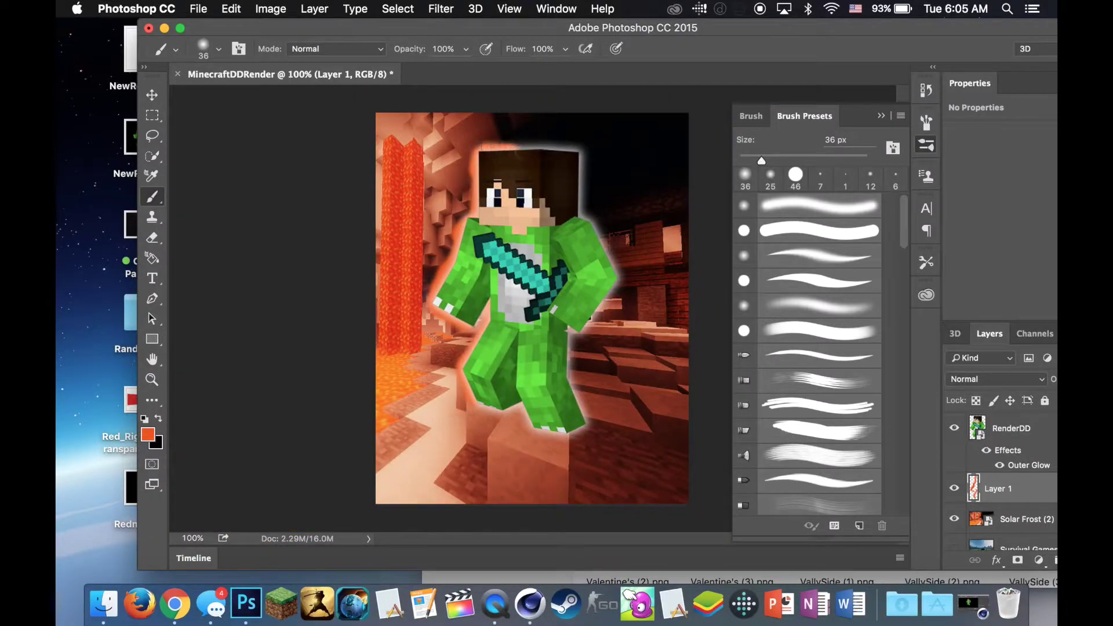
Step: Lower Layer 1's glow to 44% opacity in its Blending Options
right_click(998, 481)
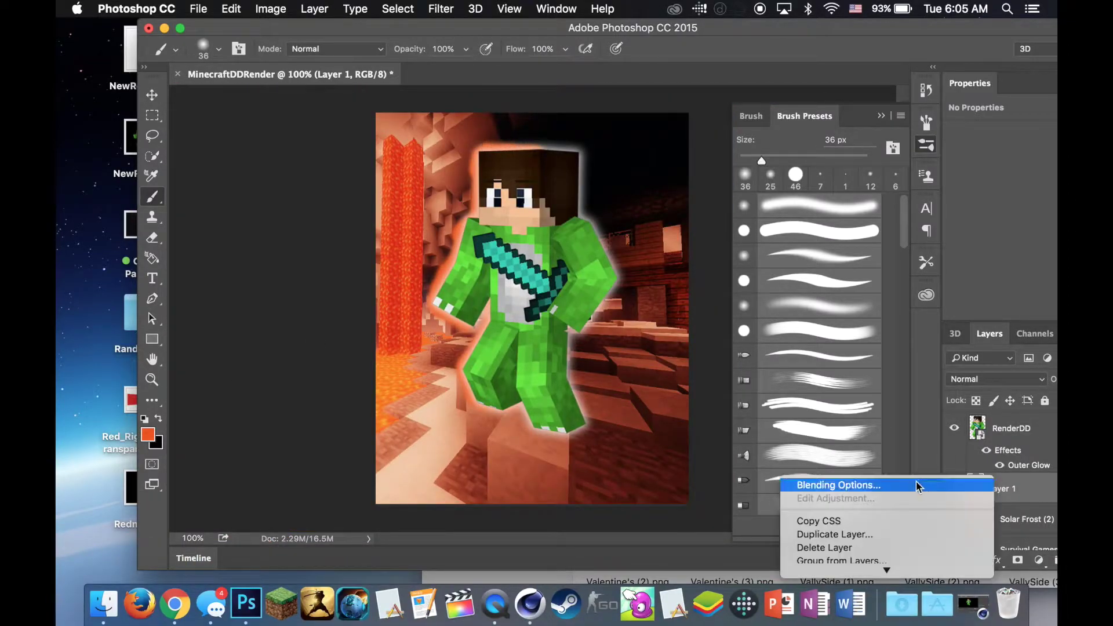
click(919, 485)
drag(629, 273, 521, 393)
drag(576, 464, 538, 469)
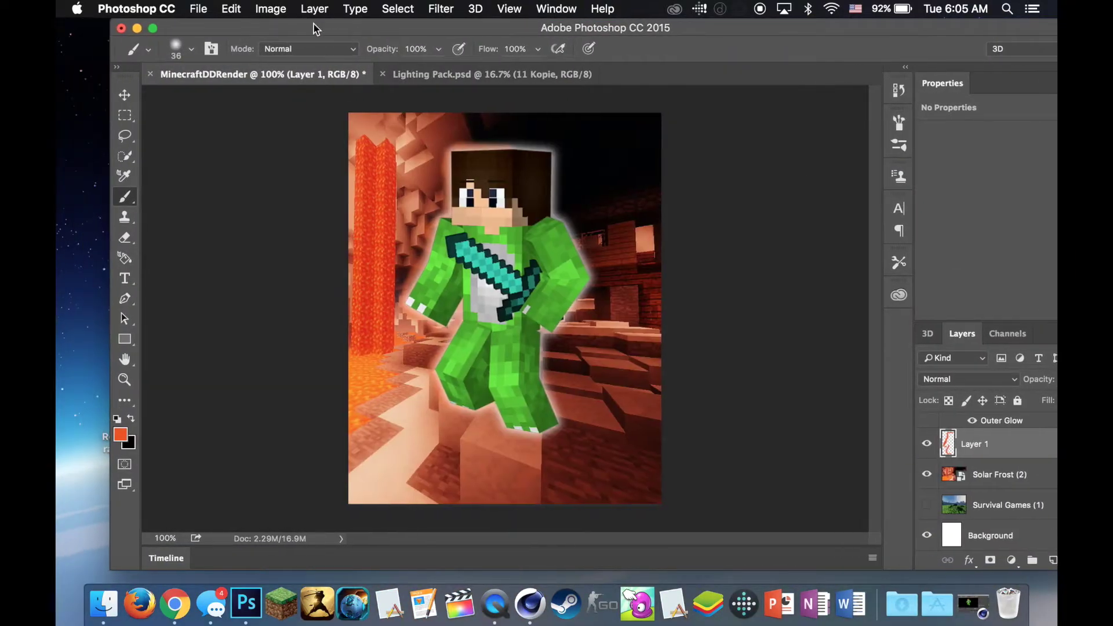
Step: Create a new document from the Minecraft Render preset
click(198, 8)
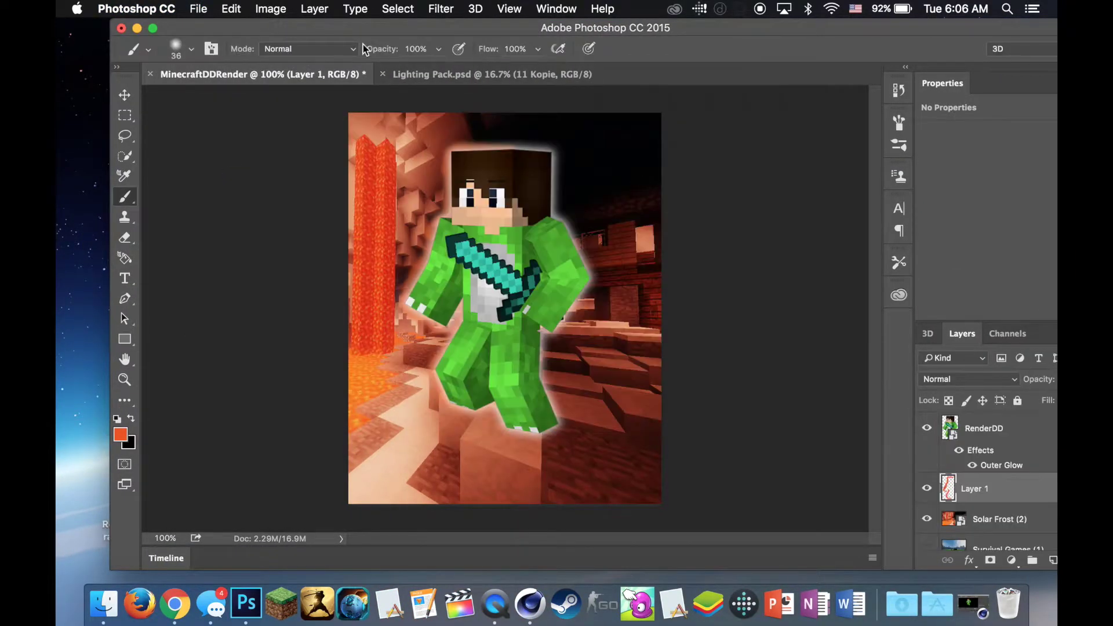
key(super+n)
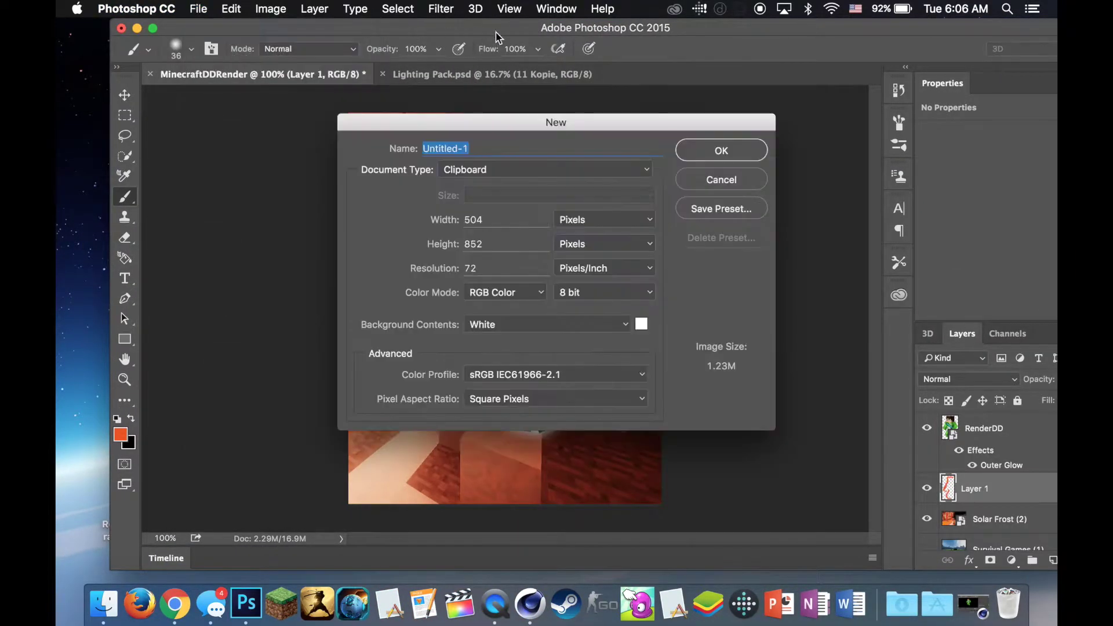
click(545, 169)
click(472, 209)
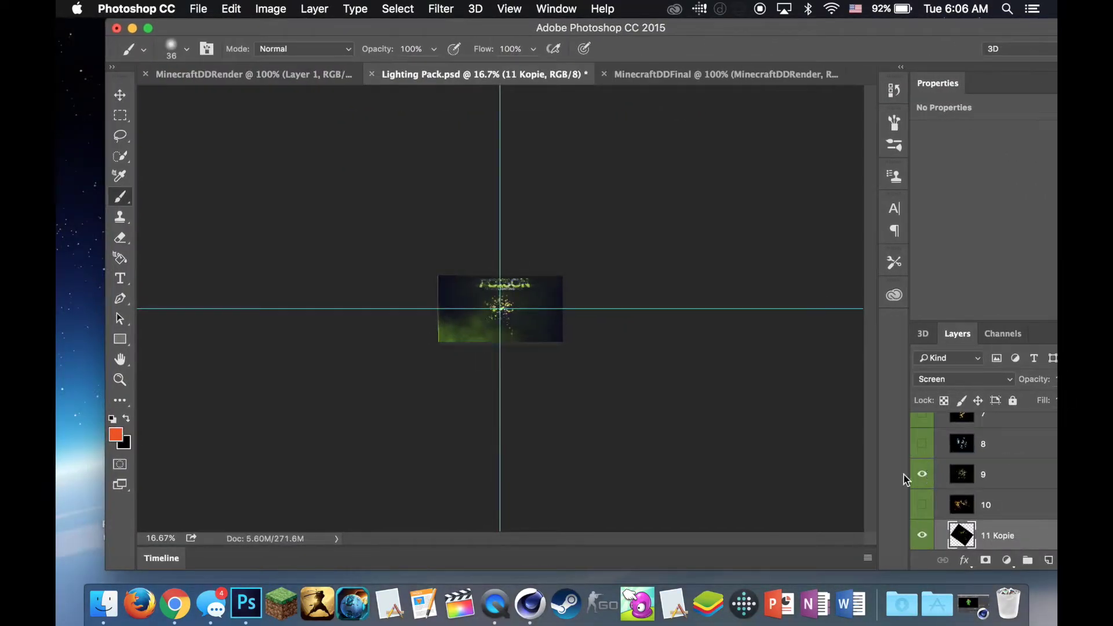
Step: In the Lighting Pack, show layer 10's orange streak and move it up and right
key(super+1)
click(986, 504)
click(921, 504)
drag(455, 305, 632, 207)
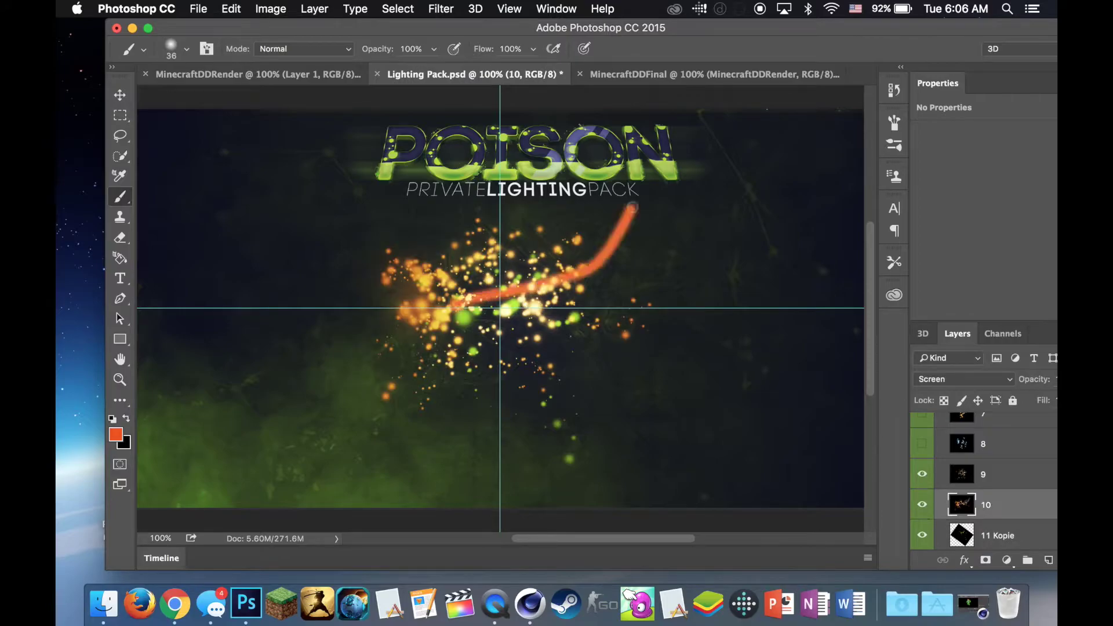
drag(505, 339, 657, 306)
Step: Adjust the particle layer's blending options and copy particle layer 6 into MinecraftDDFinal
key(z)
key(x)
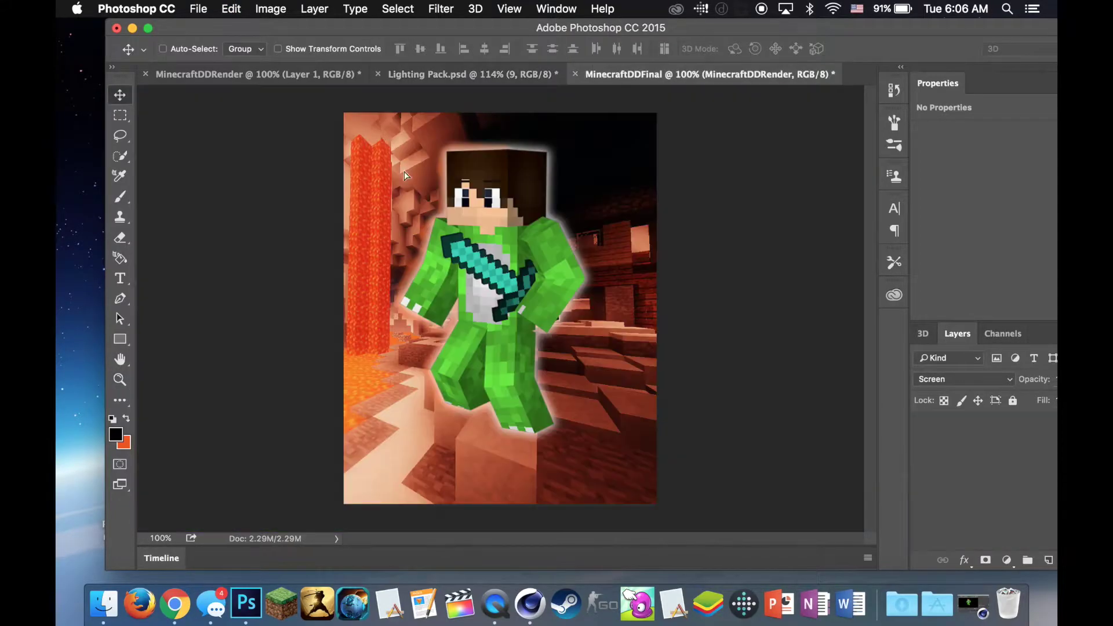
mouse_move(406, 175)
mouse_down()
mouse_move(333, 163)
mouse_move(311, 387)
mouse_up()
right_click(1006, 428)
click(835, 449)
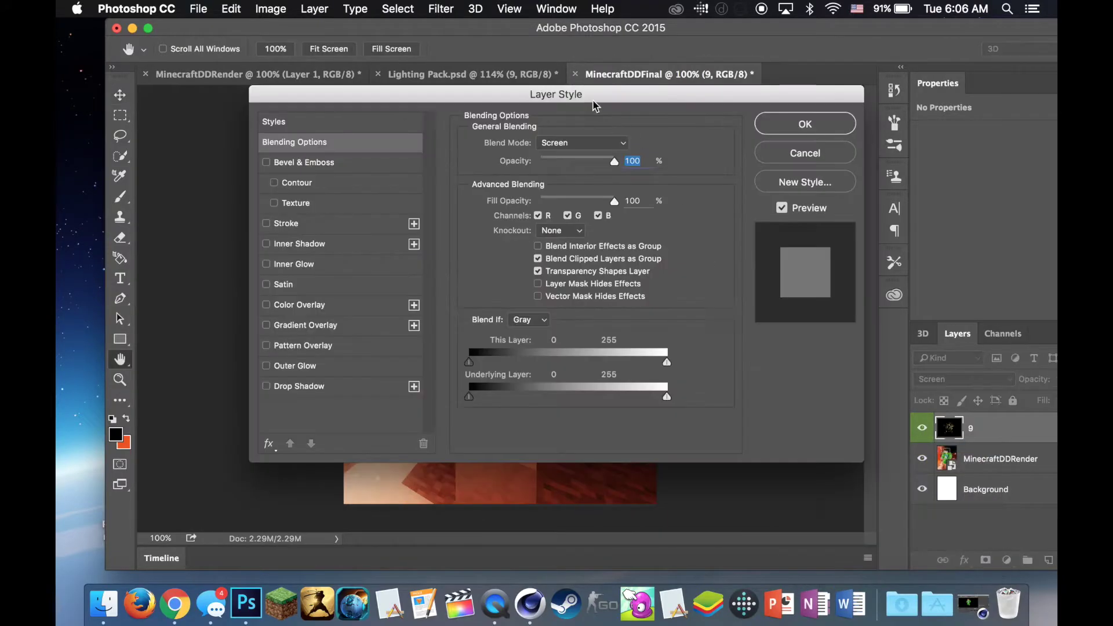
mouse_move(596, 106)
mouse_down()
mouse_move(885, 124)
mouse_move(819, 124)
mouse_up()
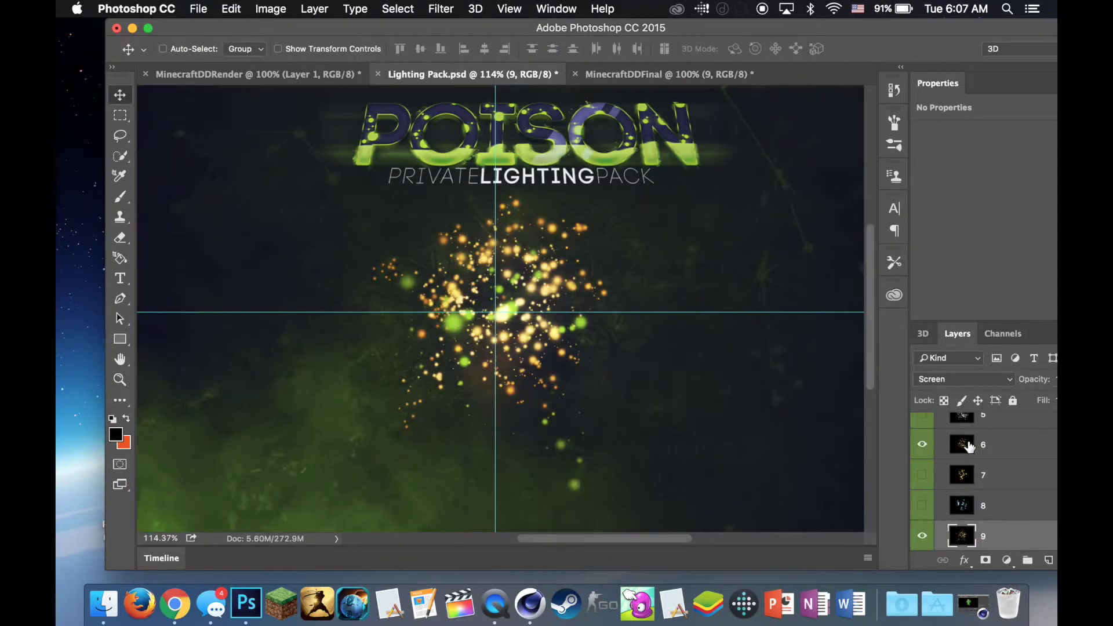
drag(969, 447, 385, 269)
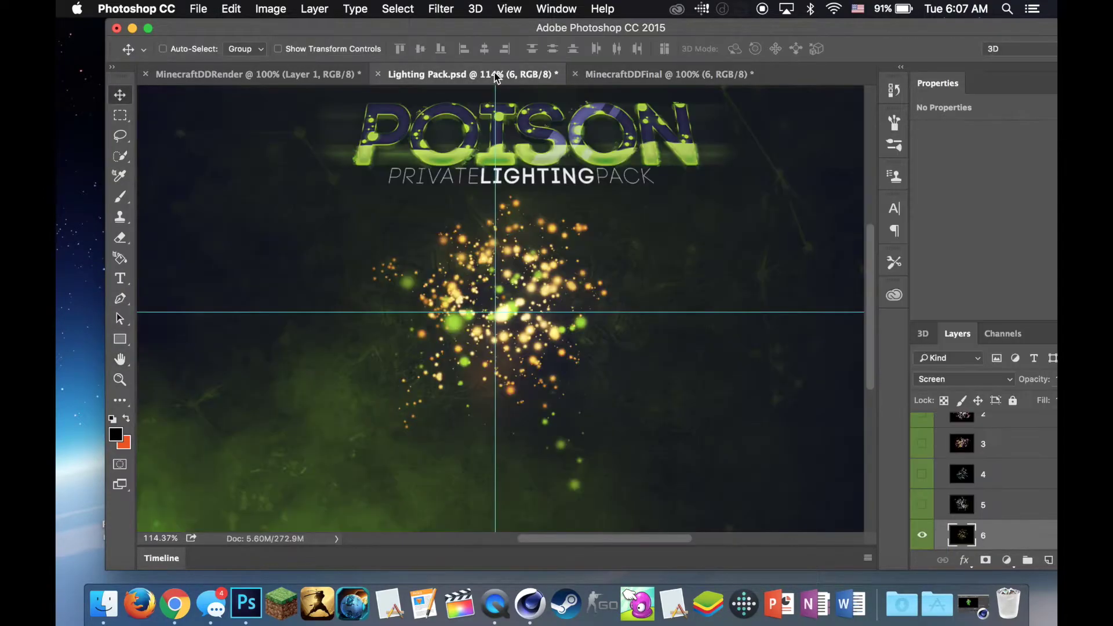
Step: Show layers 9 and 10, then copy particle layer 9 into MinecraftDDFinal
scroll(985, 475, down, 3)
click(922, 488)
click(921, 520)
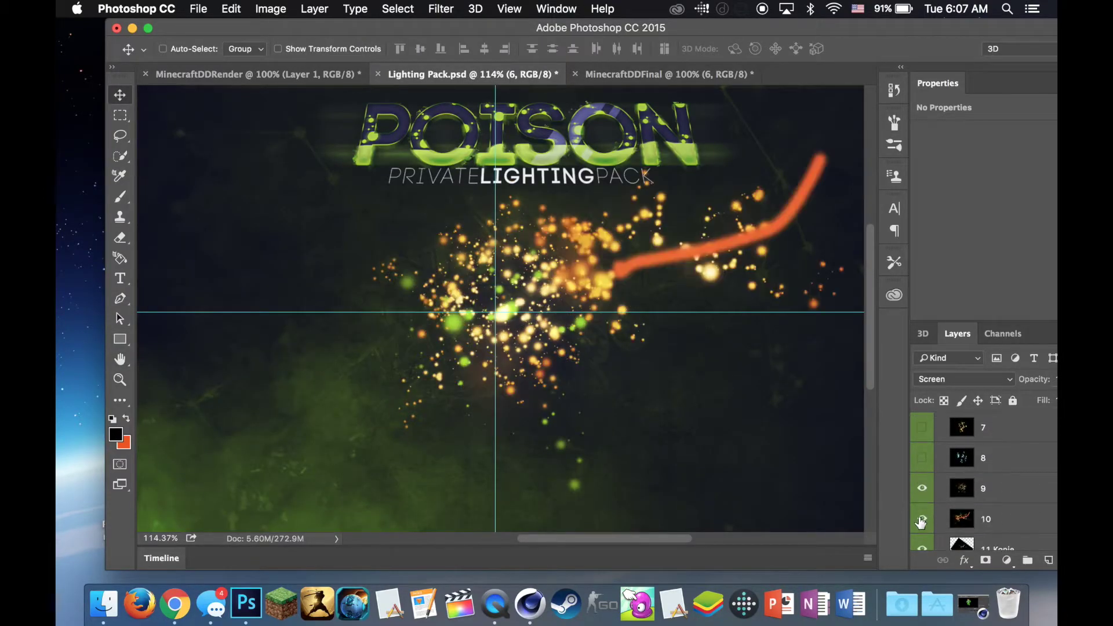
key(e)
click(937, 496)
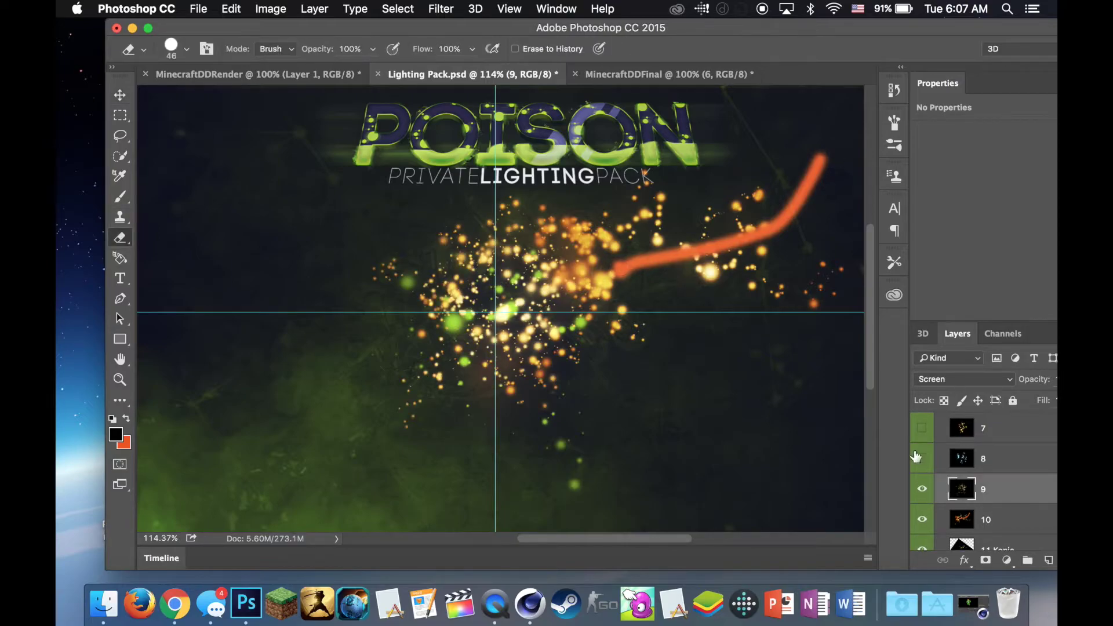
key(v)
drag(356, 227, 369, 168)
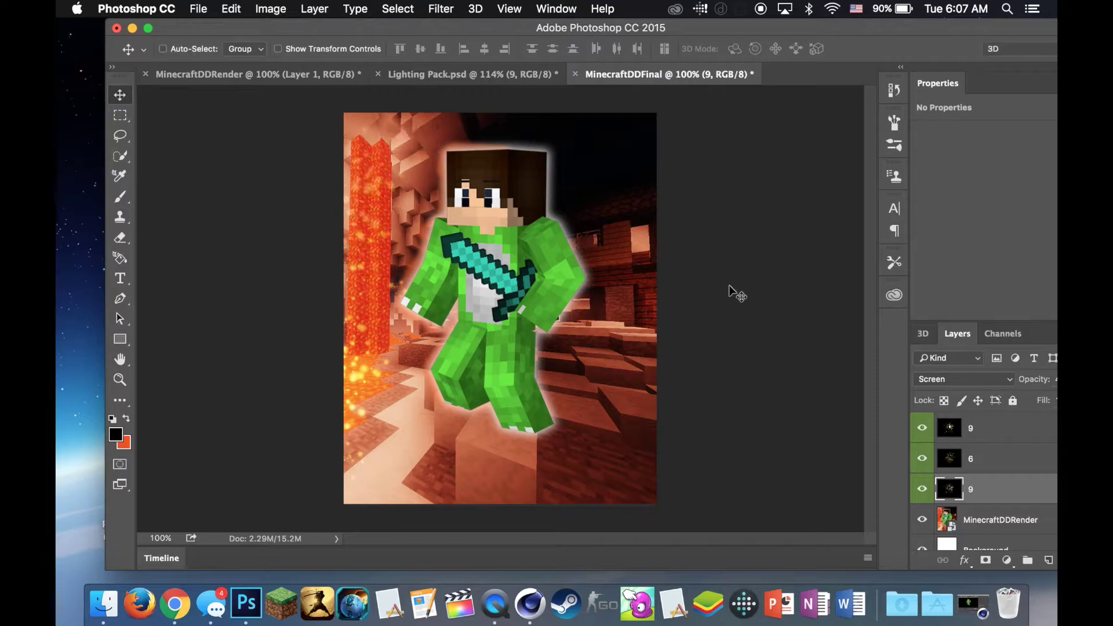
click(473, 74)
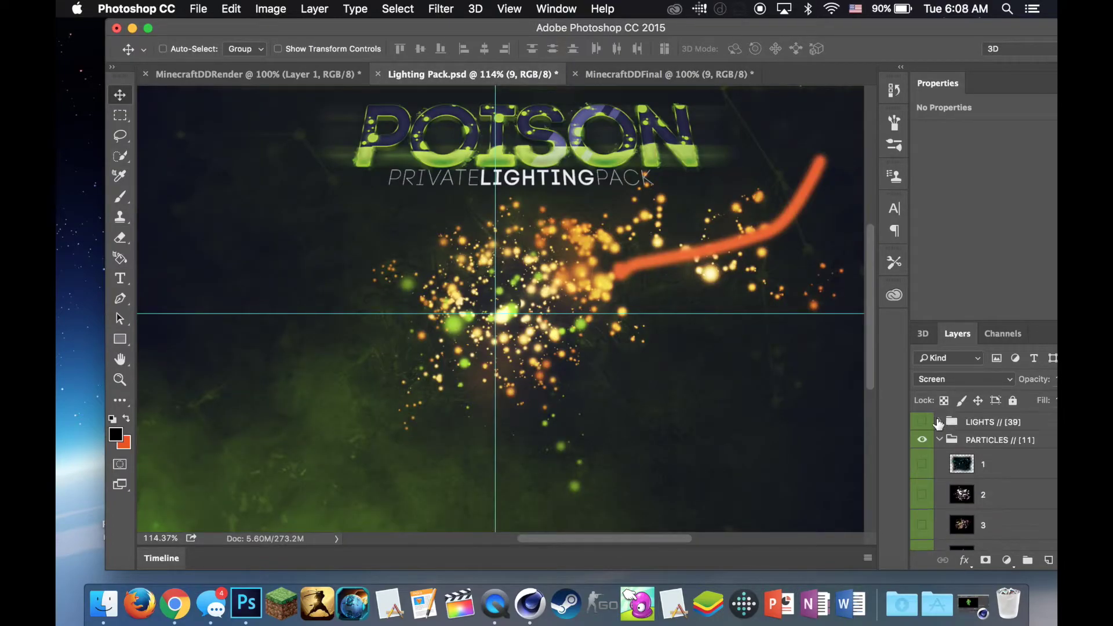
Step: Make light layer 8 visible and copy it into the MinecraftDDFinal render
scroll(956, 476, down, 5)
click(922, 520)
click(991, 520)
drag(806, 437, 650, 237)
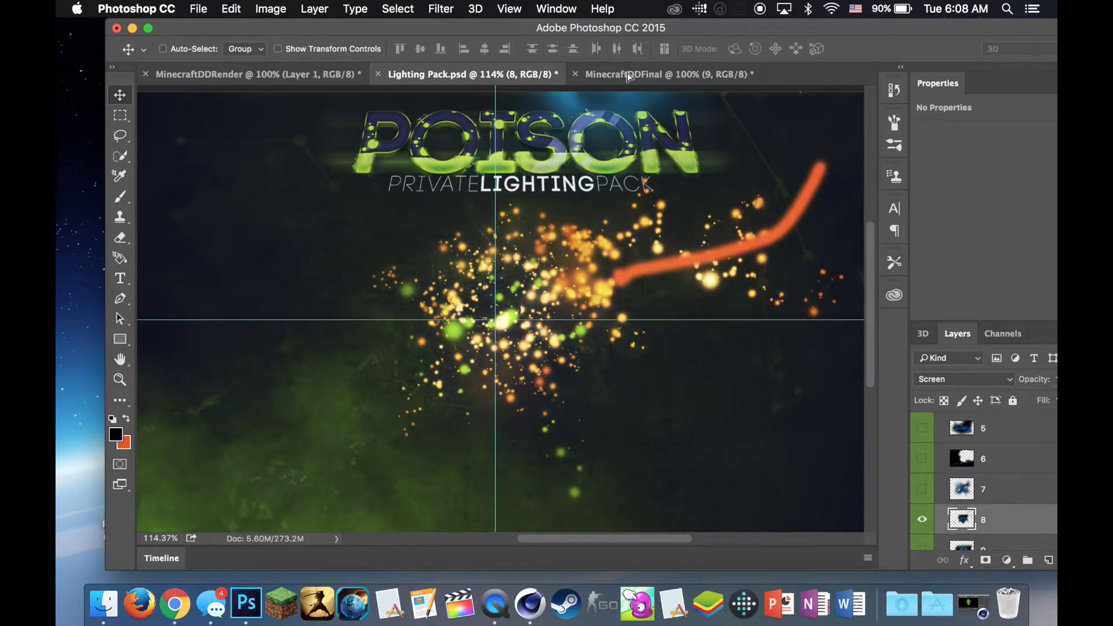
key(ctrl+z)
click(473, 74)
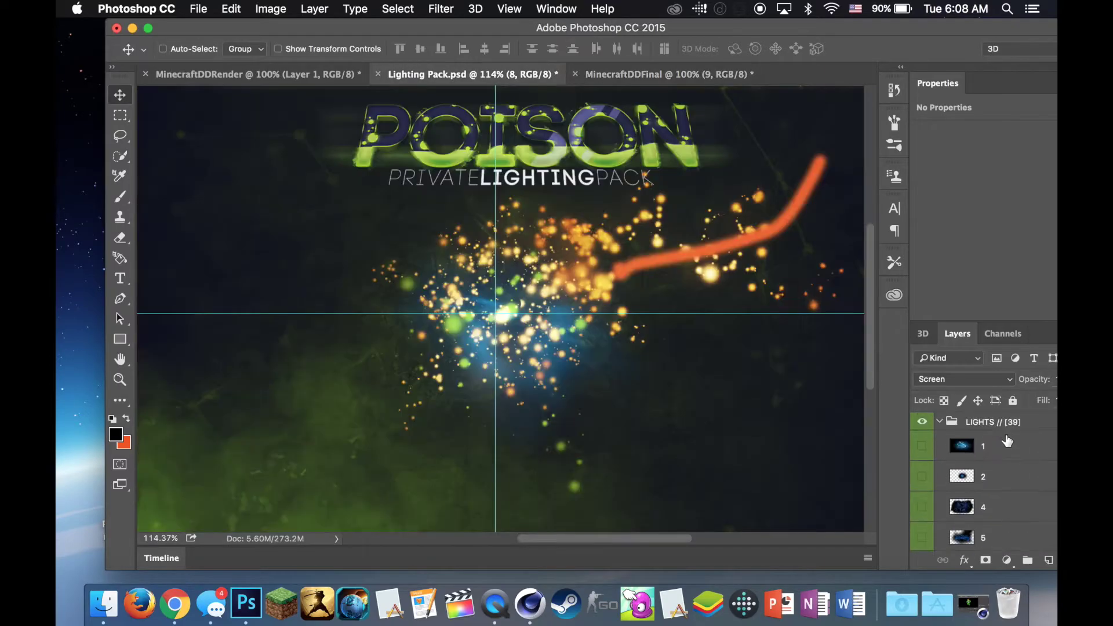
Step: Copy light layer 27 into MinecraftDDFinal with Screen blending at 80% opacity
scroll(995, 481, down, 5)
click(922, 486)
click(991, 485)
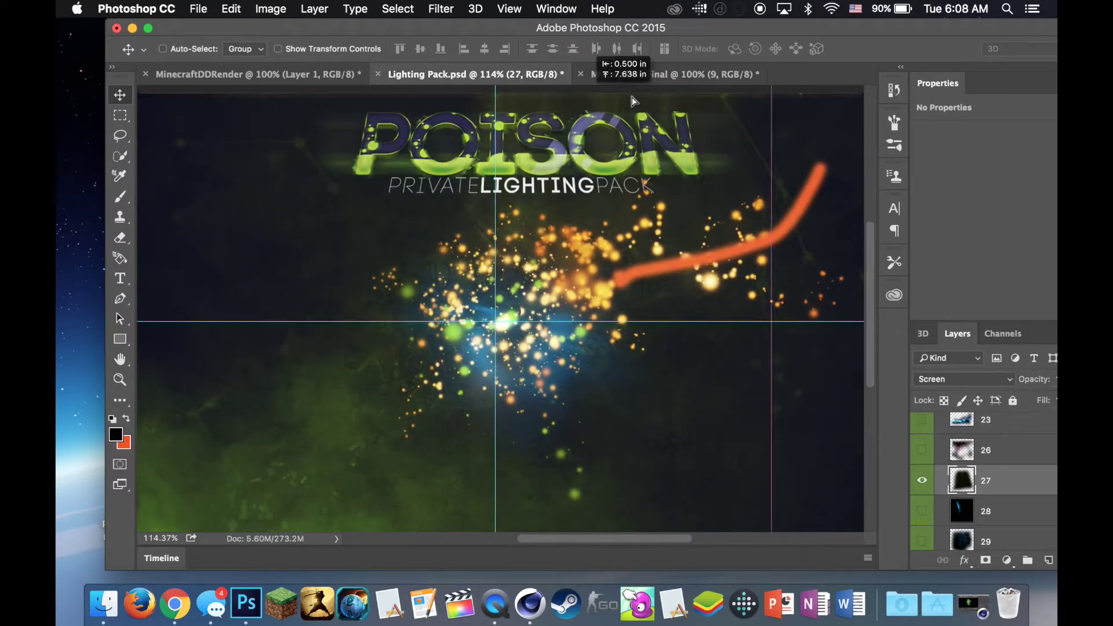
drag(579, 302, 528, 219)
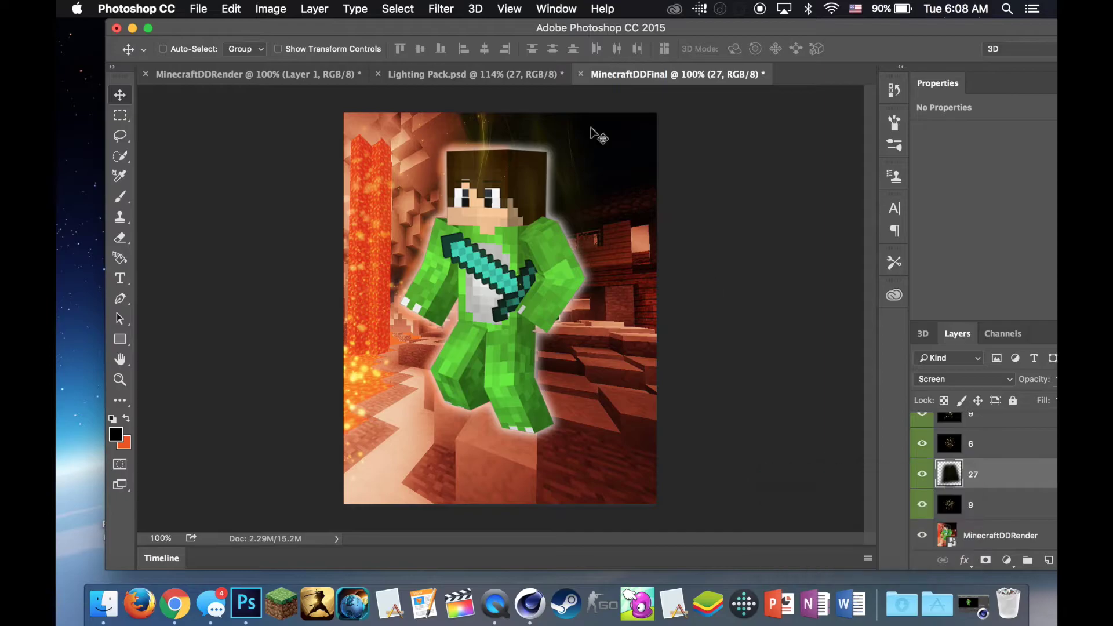
double_click(997, 474)
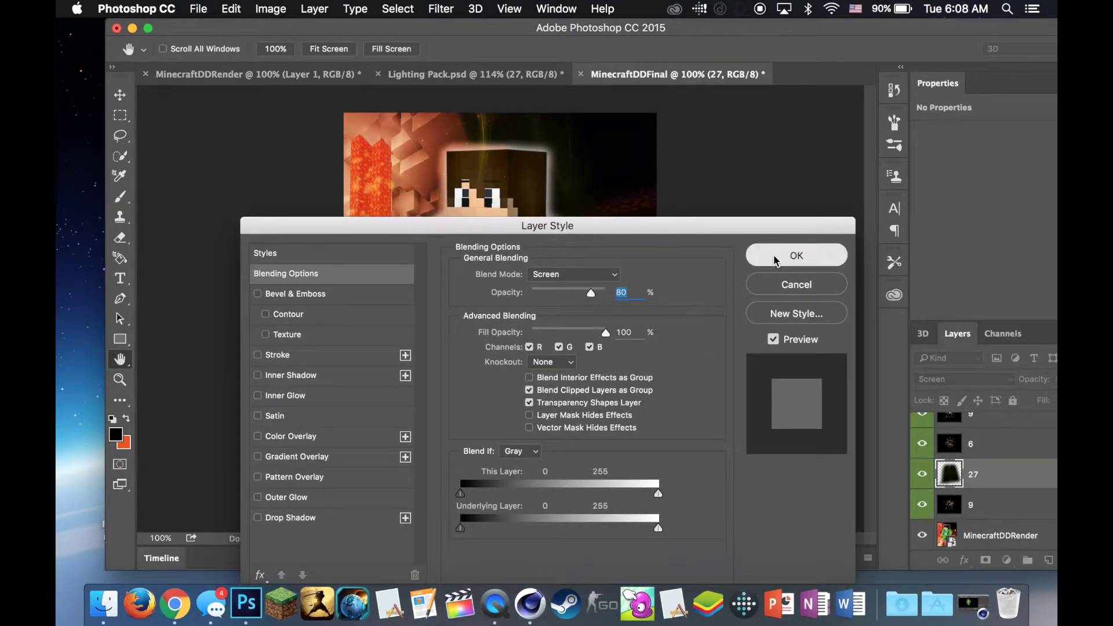
click(797, 255)
key(v)
Step: Open Oblivion Pack.psd from the desktop
drag(679, 28, 704, 27)
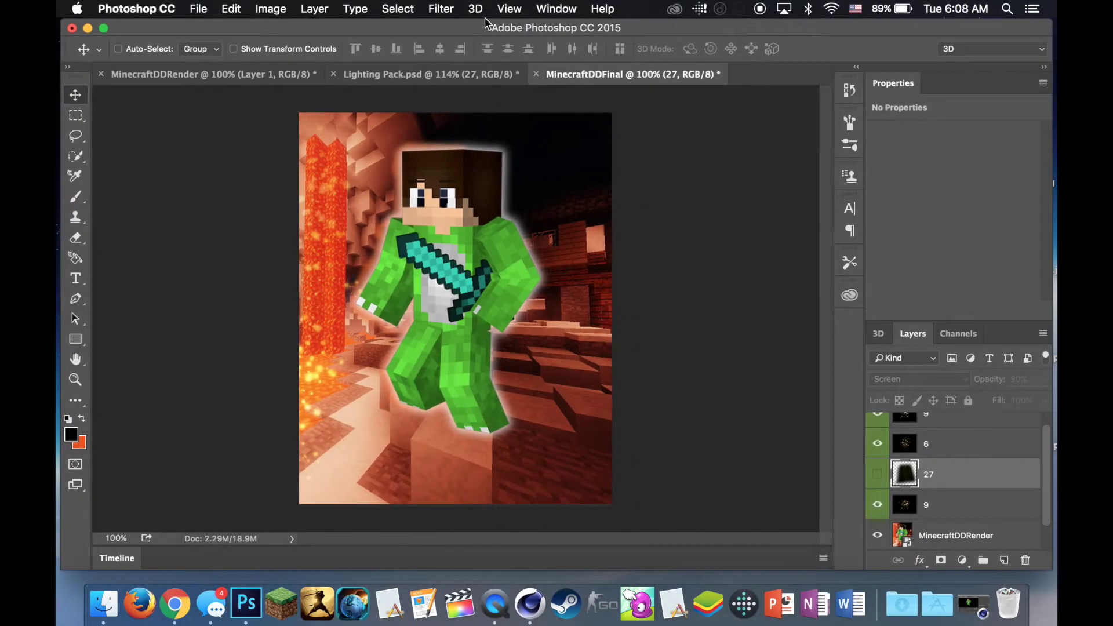
key(F11)
double_click(147, 313)
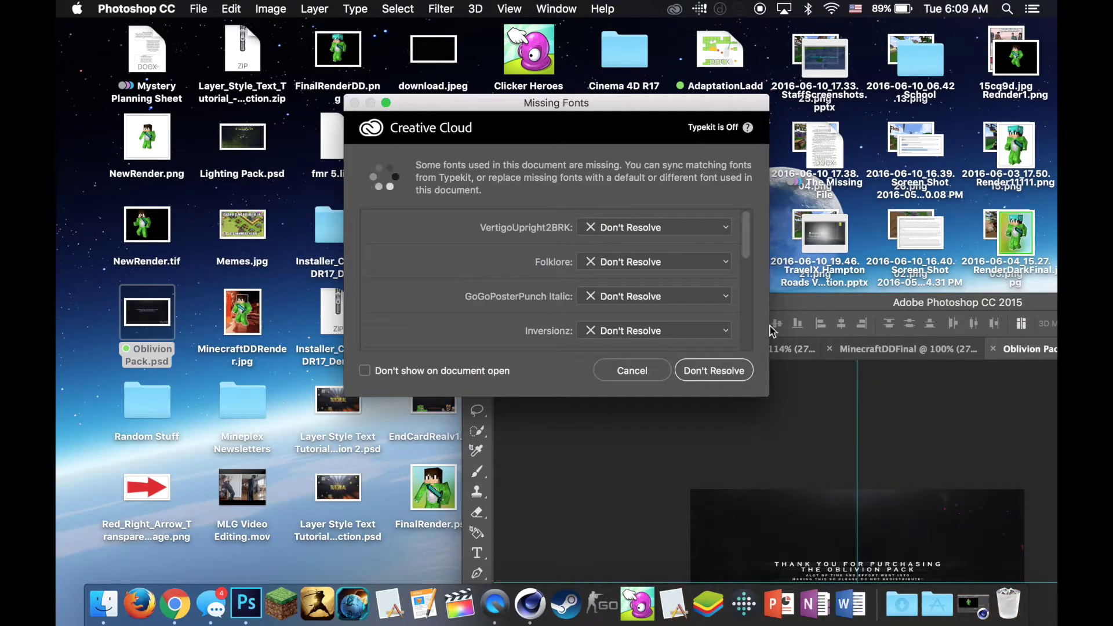
Step: Skip the missing-fonts warning and copy Oblivion Pack's layer 10 into MinecraftDDFinal
click(715, 367)
scroll(916, 475, down, 3)
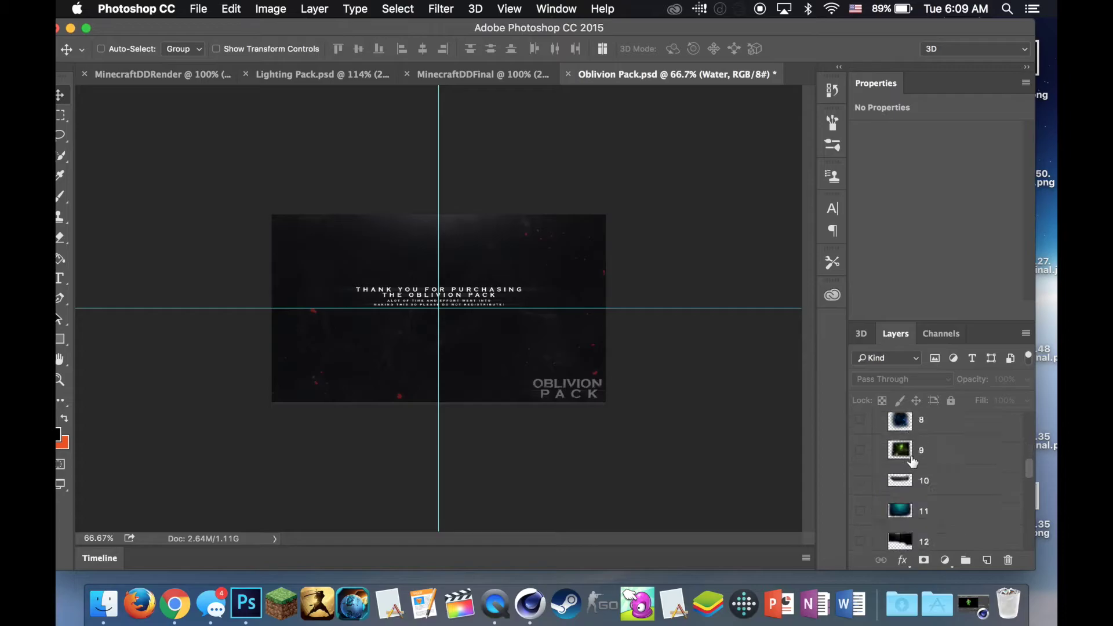
click(916, 472)
drag(428, 224, 457, 129)
key(ctrl+Tab)
scroll(939, 473, down, 2)
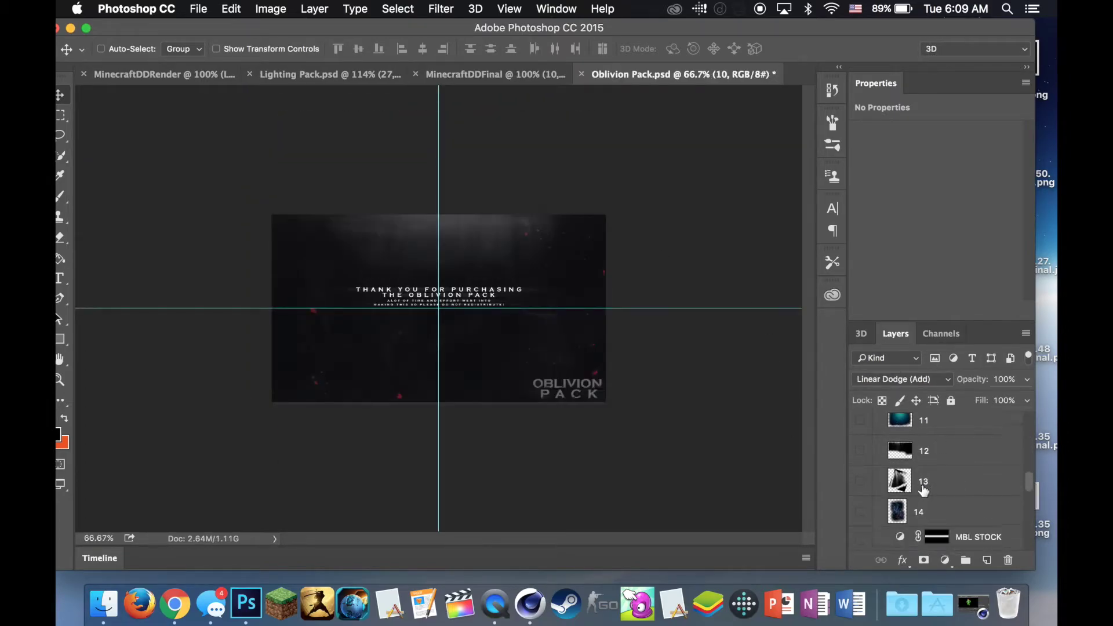
drag(438, 301, 496, 74)
mouse_move(346, 28)
mouse_down()
mouse_move(399, 29)
mouse_move(390, 29)
mouse_up()
Step: Create an 800×1000 document named DDRenderFinalw/Frame from the Minecraft Render preset
click(198, 9)
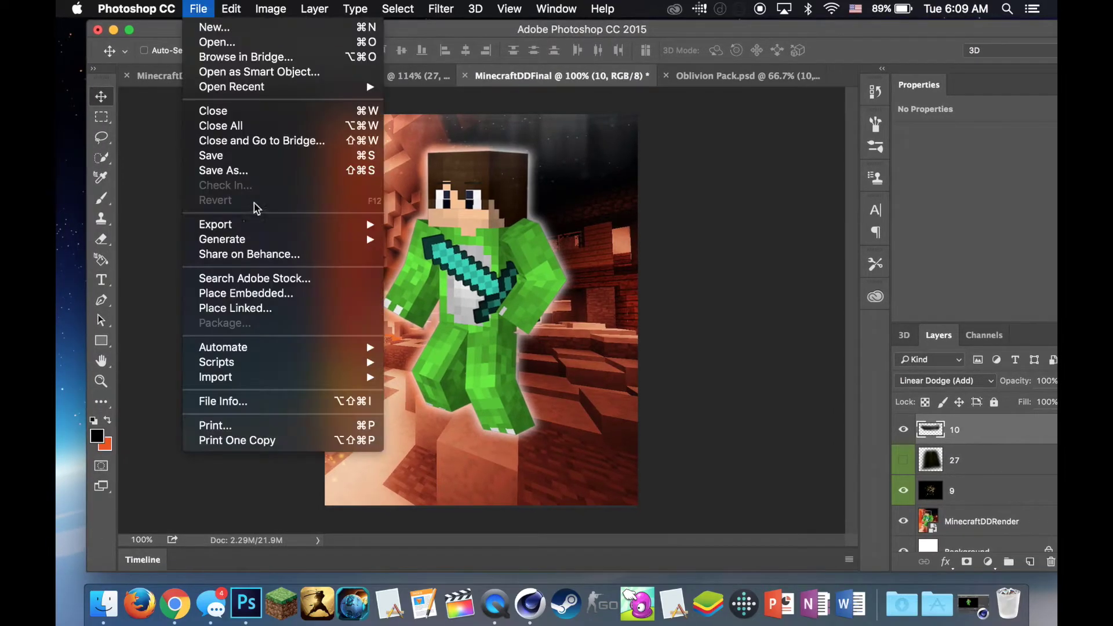
click(250, 169)
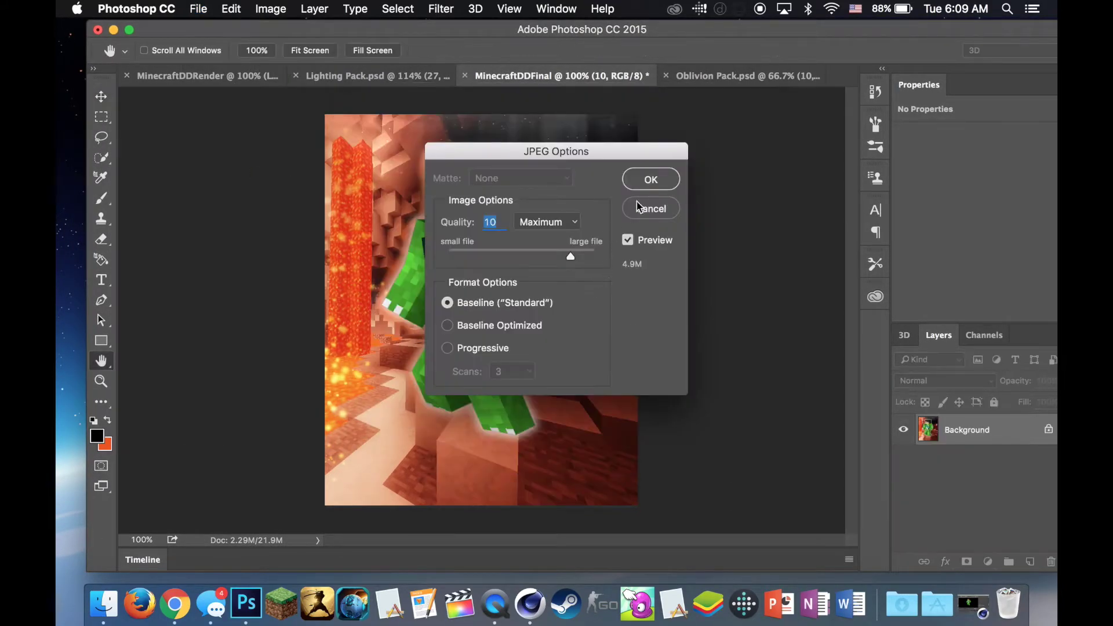
click(567, 203)
text(DDRender)
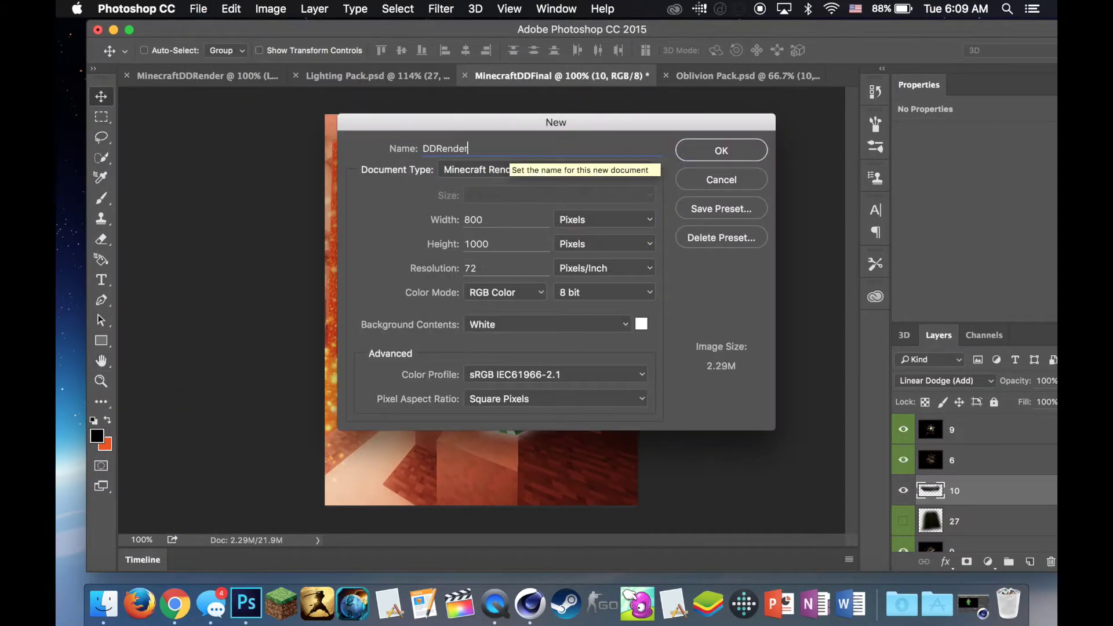
text(Finalw/Frame)
key(Return)
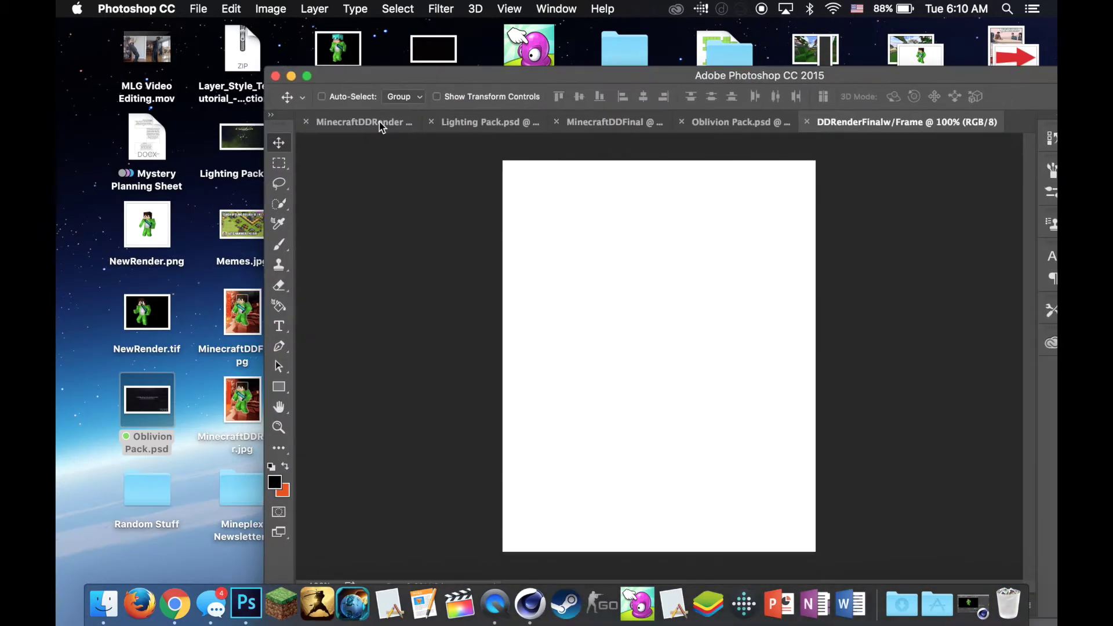
Step: Place MinecraftDDFinal.jpg, select a border strip inside its edges, and rasterize it
drag(280, 355, 724, 339)
key(Return)
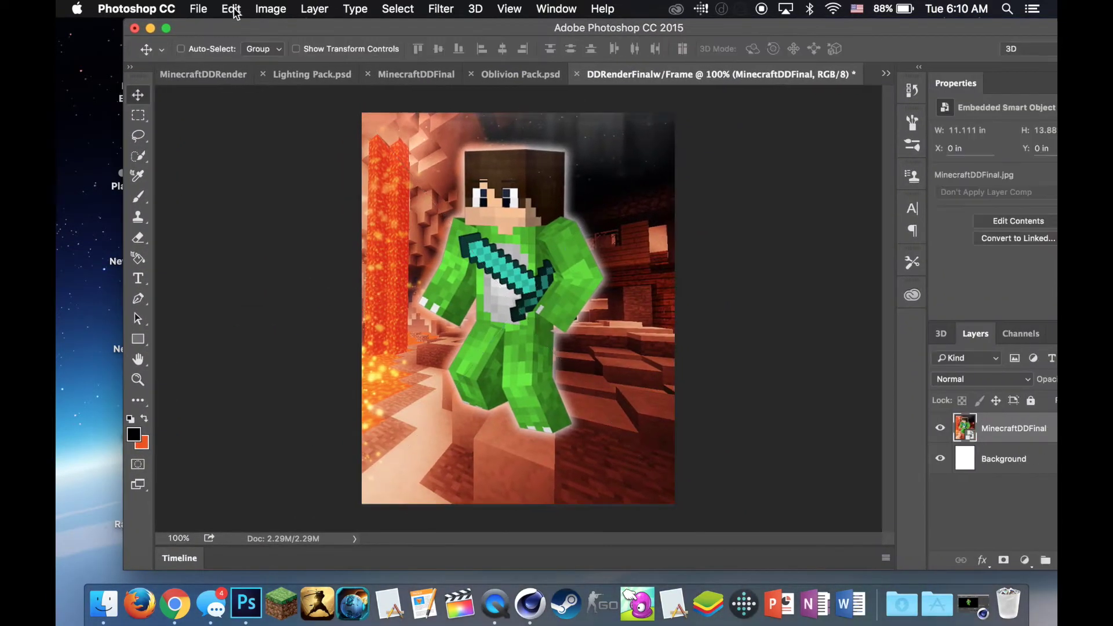
drag(596, 393, 666, 494)
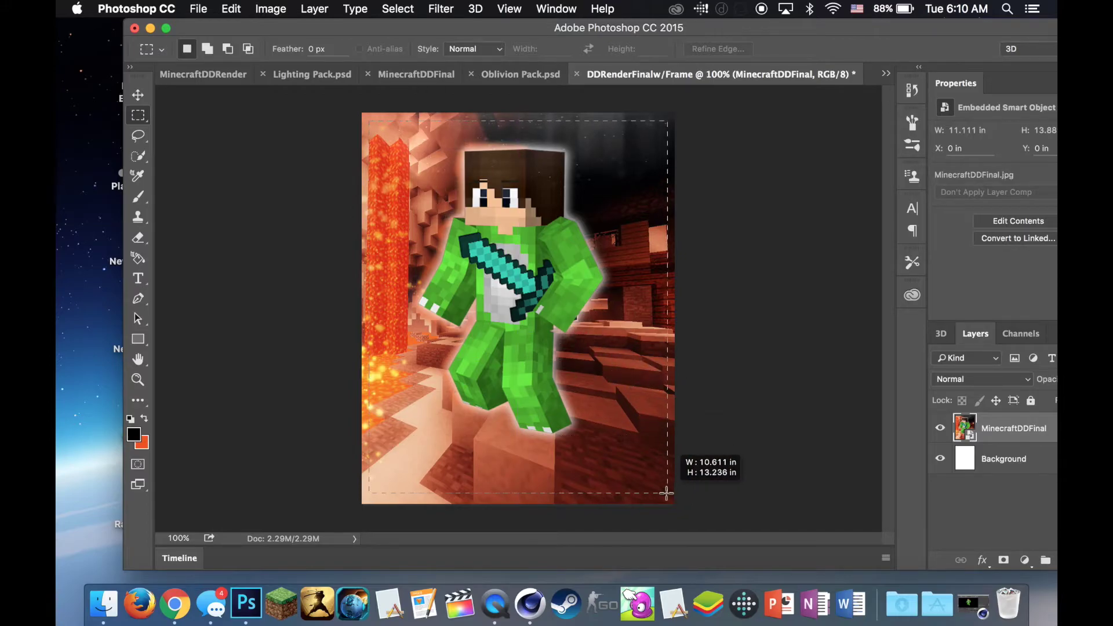
right_click(666, 499)
click(716, 315)
key(b)
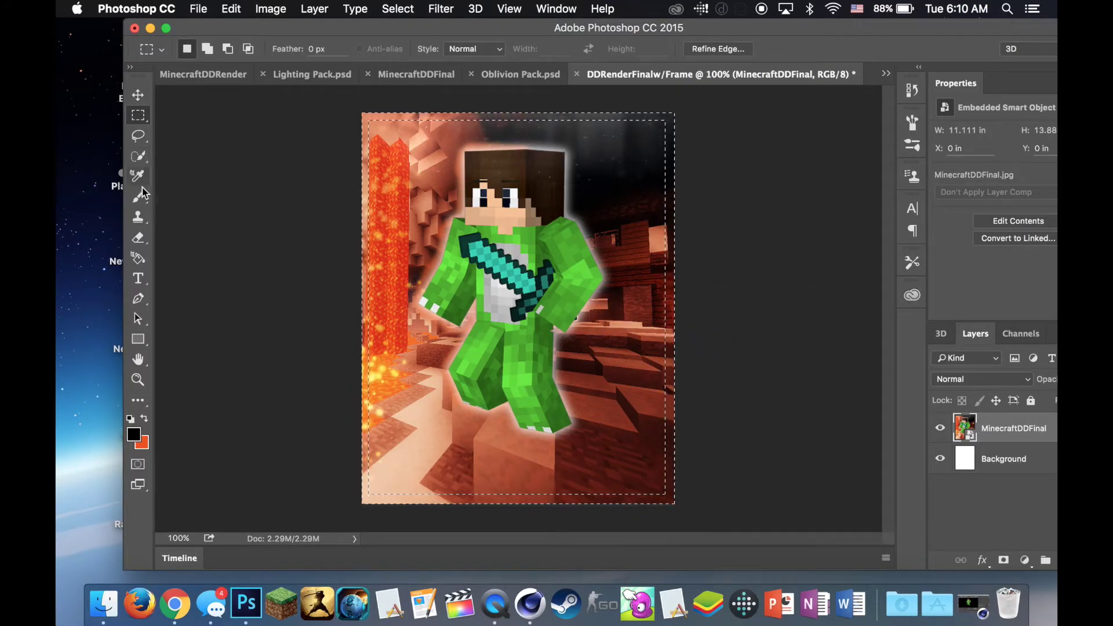
click(715, 316)
key(Return)
Step: Paint the border in orange, then a lighter yellow-orange
click(134, 434)
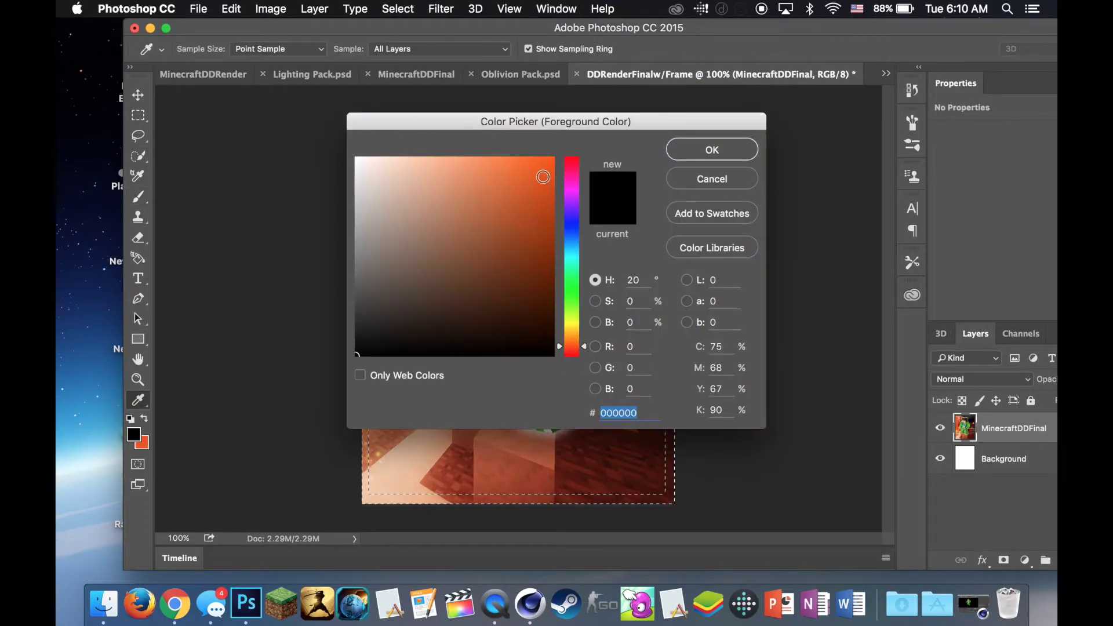
click(713, 147)
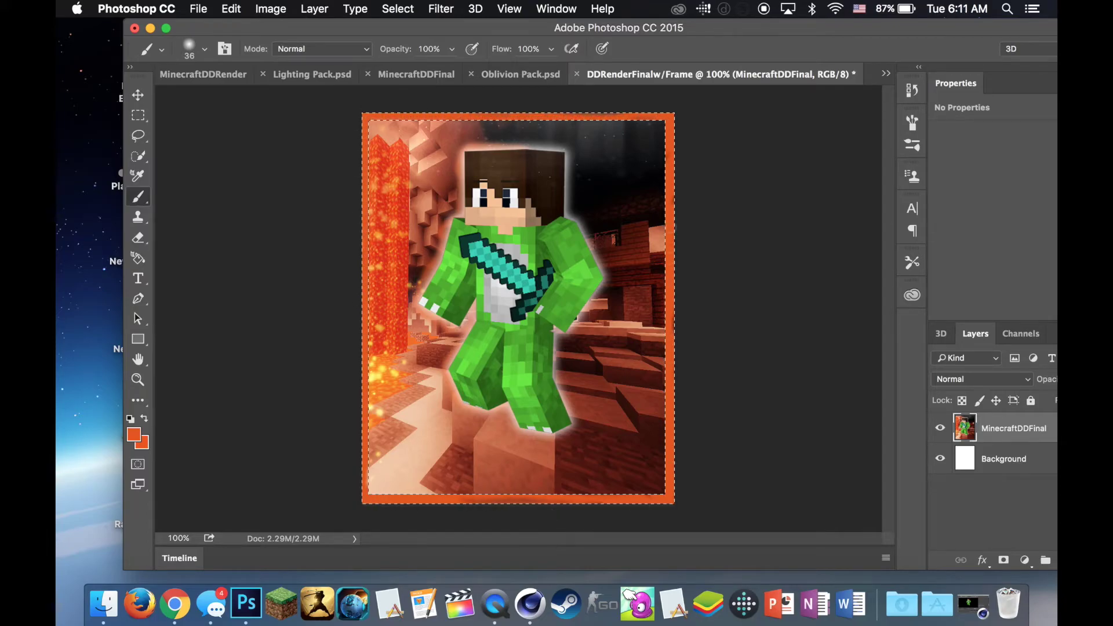
click(134, 434)
click(713, 147)
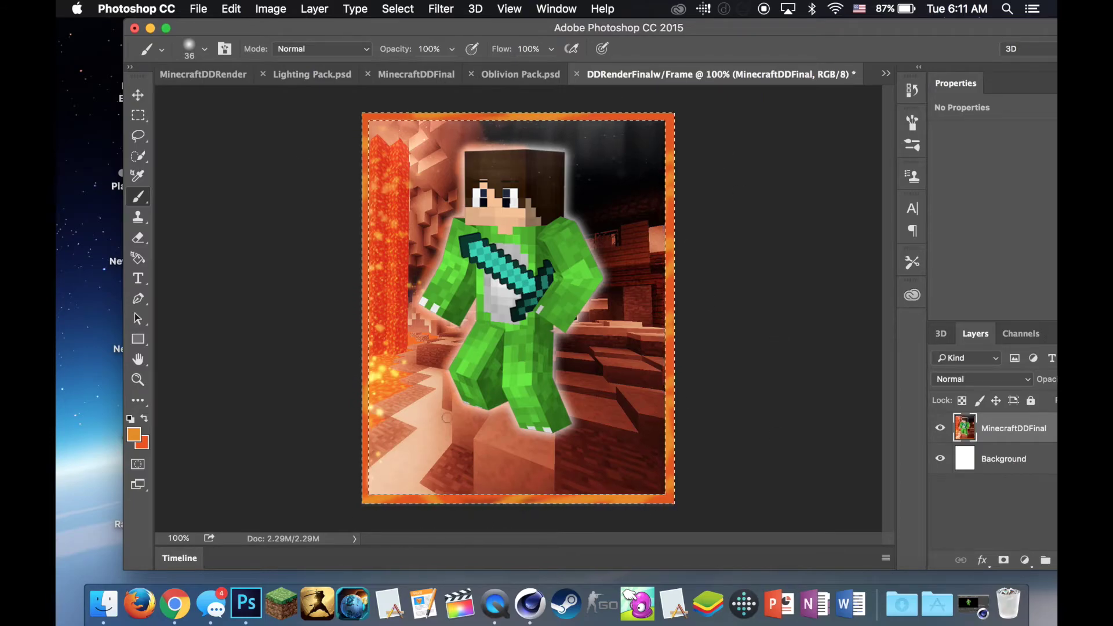
click(138, 115)
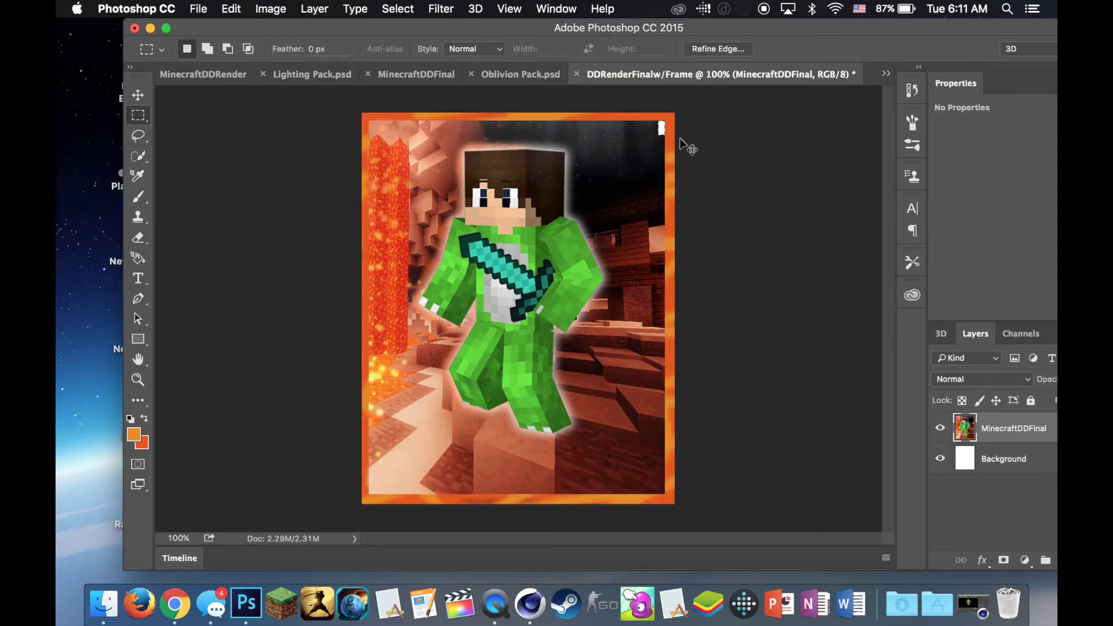
right_click(681, 140)
Step: Save the framed render as DarkDuelistFinishedRender.psd
drag(526, 28, 549, 27)
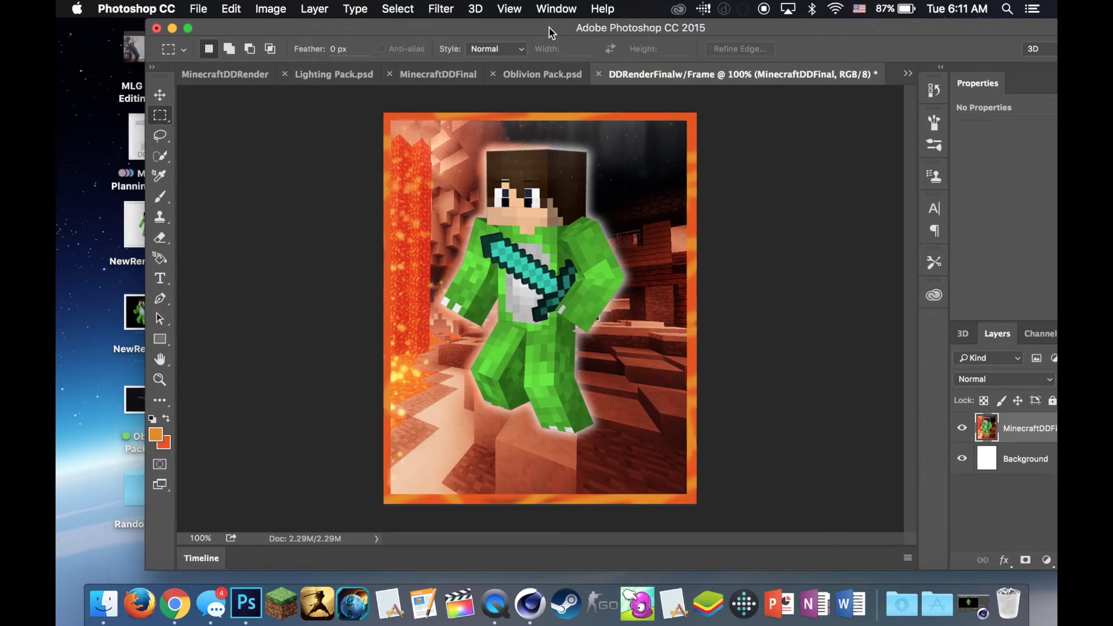
click(199, 9)
click(221, 167)
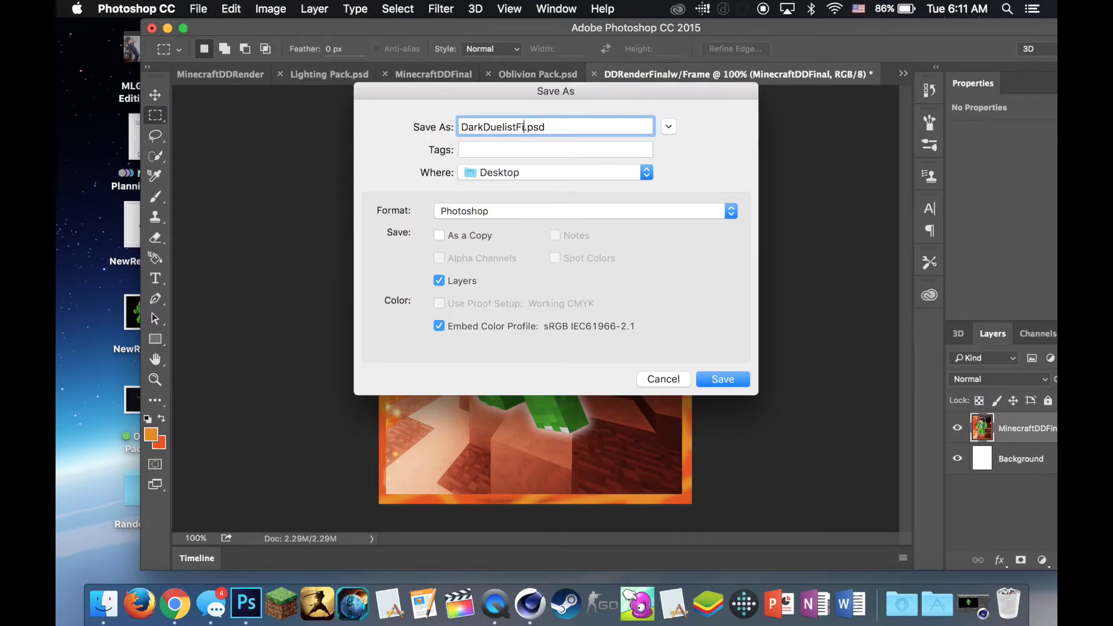
text(nishedRender)
key(Return)
Step: Save another copy of the render in JPEG format
click(199, 9)
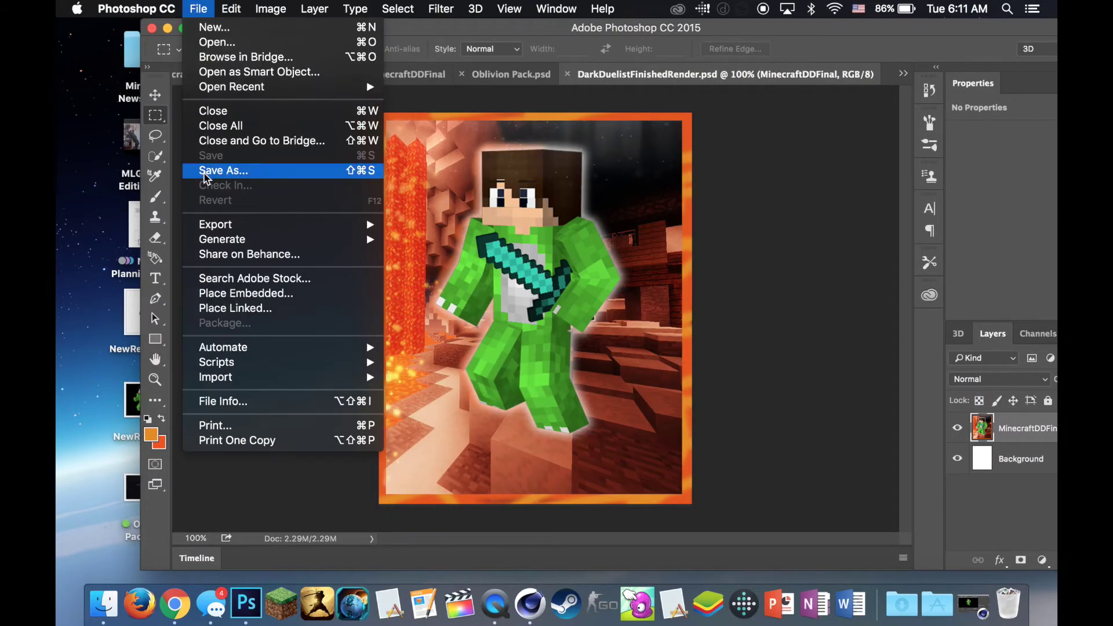
click(220, 167)
click(534, 172)
click(585, 211)
click(542, 316)
key(Return)
key(Return)
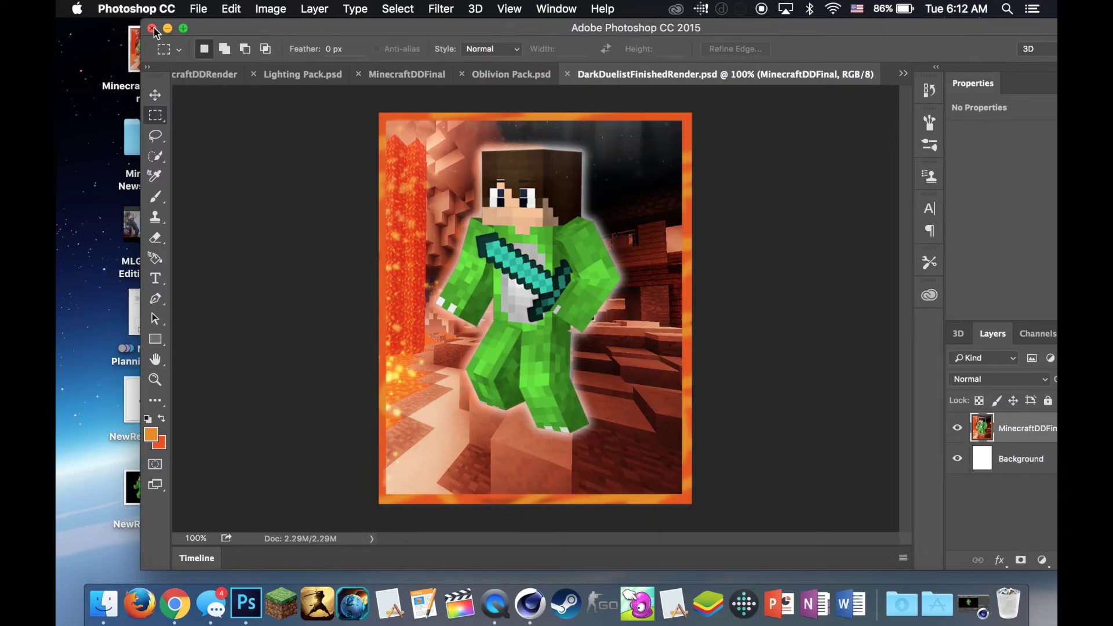
Step: Quit Photoshop without saving and open the finished JPEG in Preview
key(super+q)
click(519, 232)
double_click(517, 233)
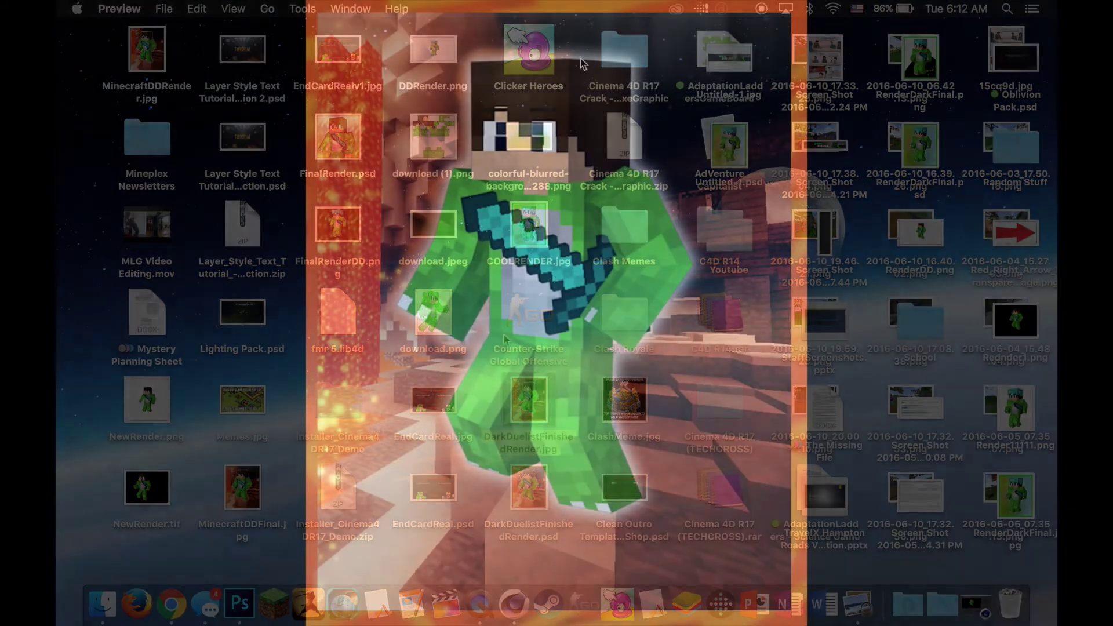